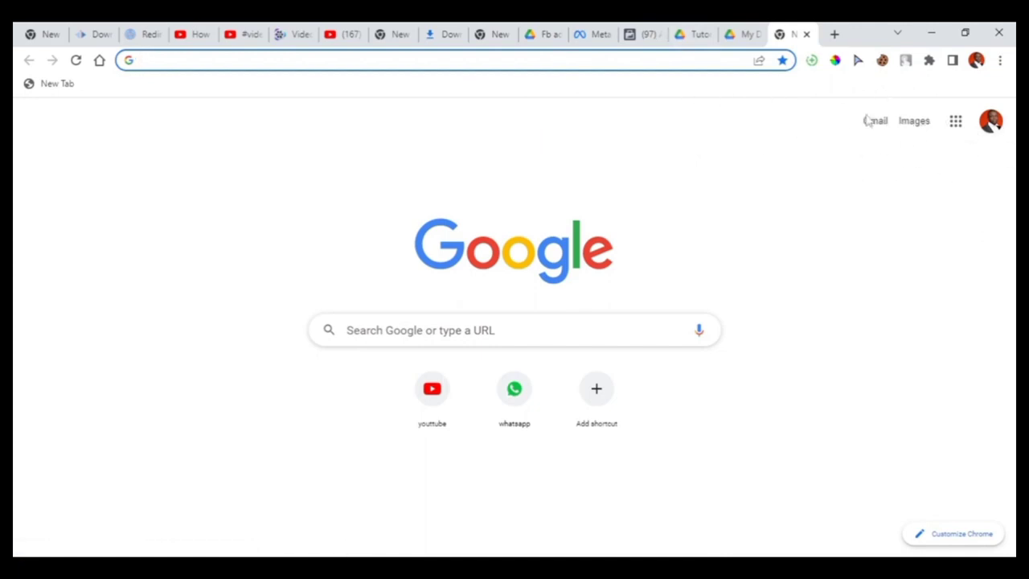
- Search Google for "google drive" from the Chrome address bar
click(958, 130)
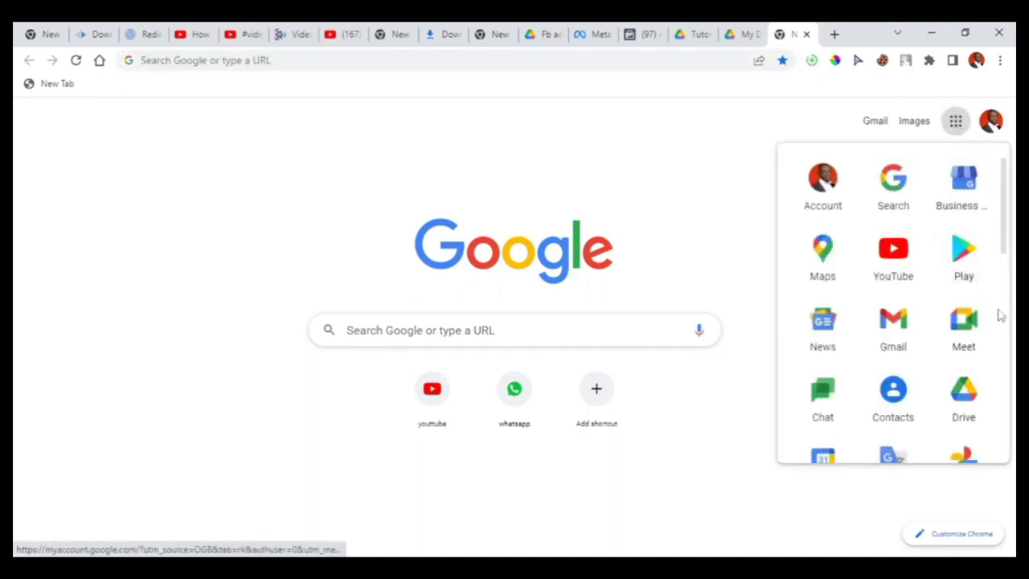
click(670, 165)
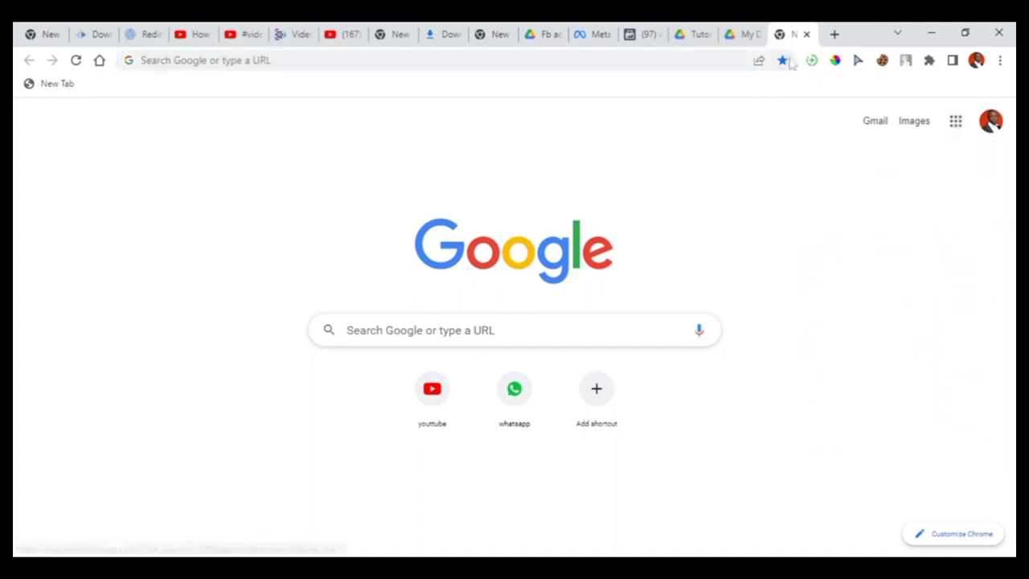
click(351, 61)
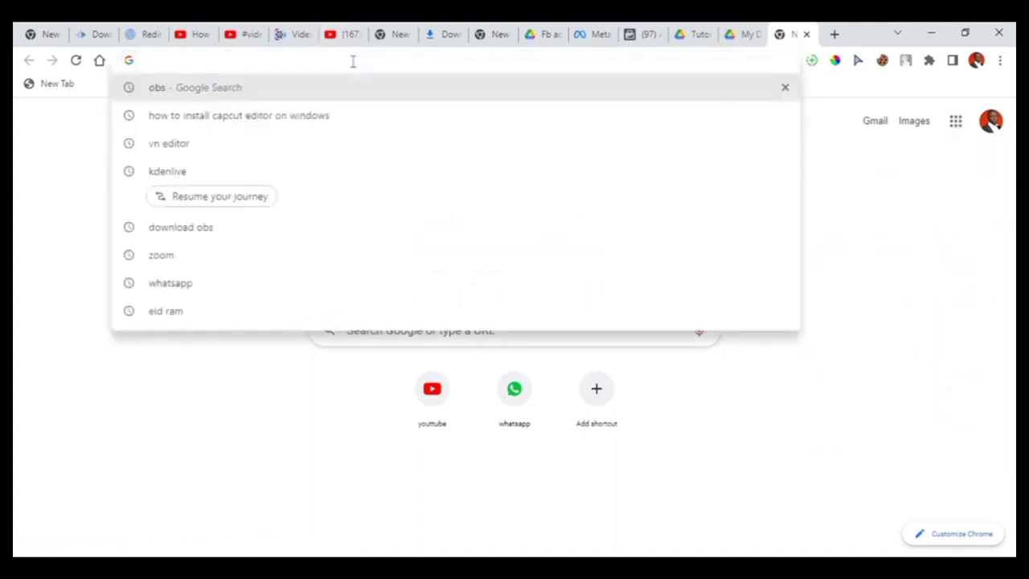
text(driv)
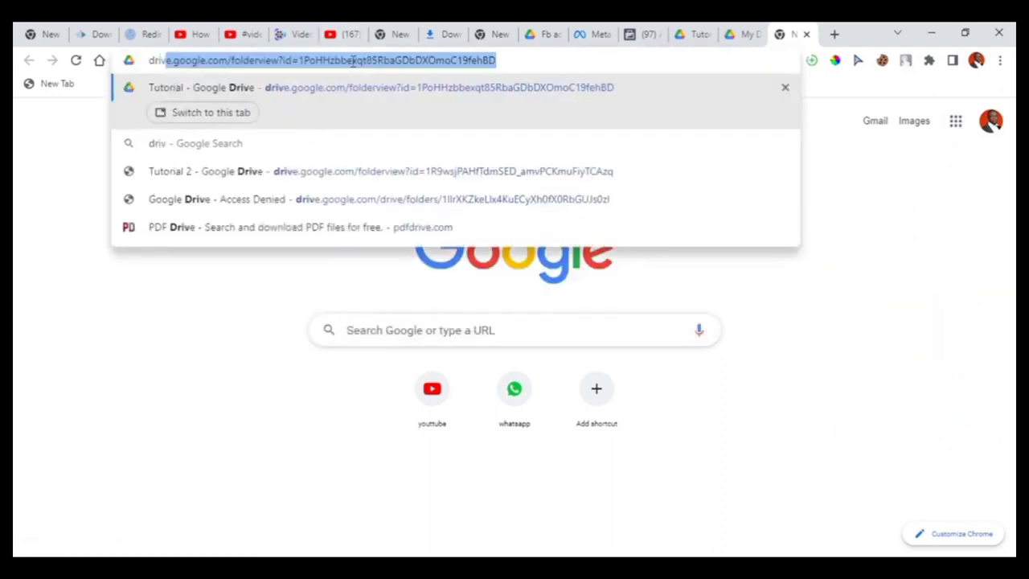
key(BackSpace)
key(BackSpace)
key(BackSpace)
key(BackSpace)
key(BackSpace)
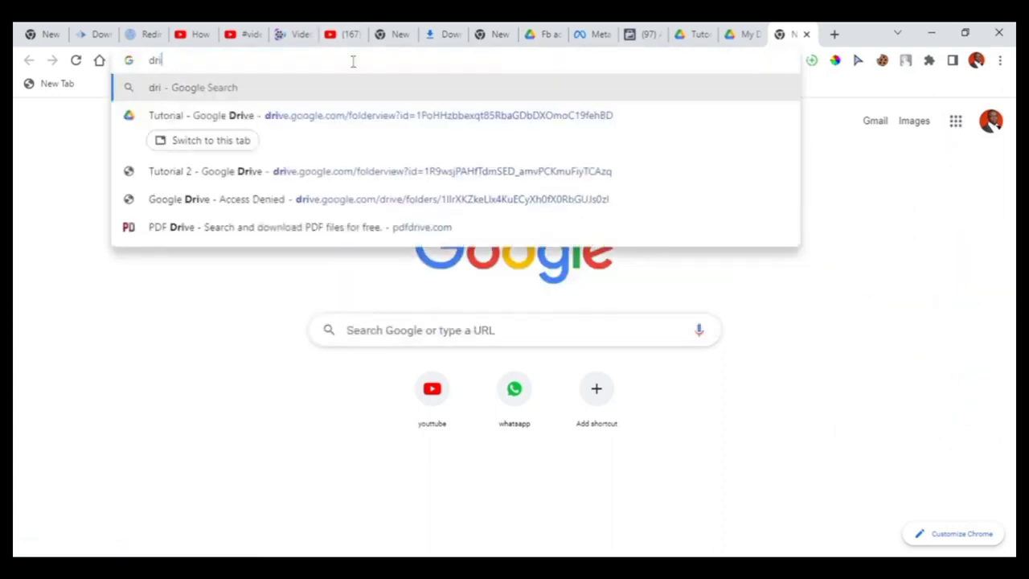
click(352, 61)
text(goo)
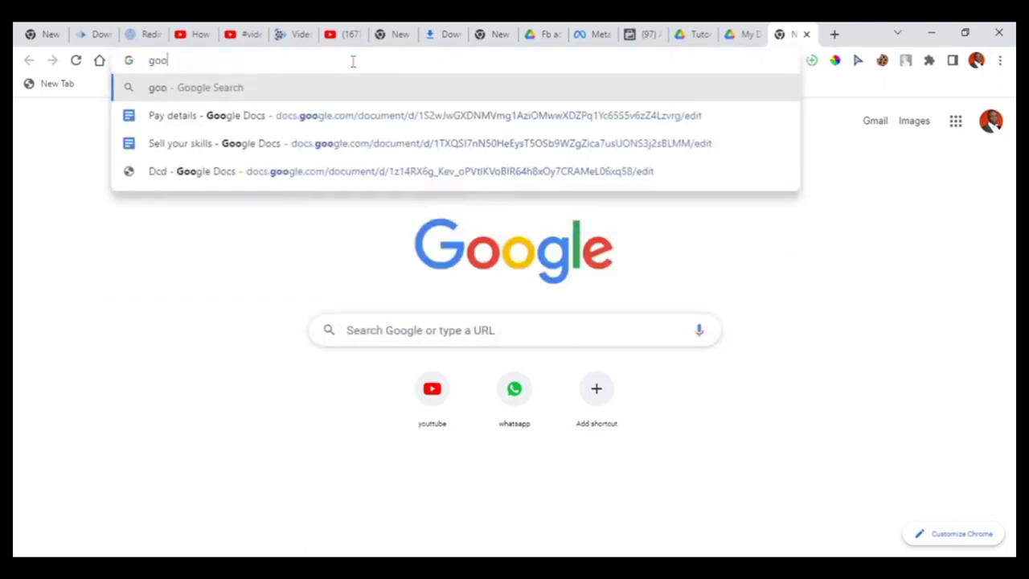
text(gle )
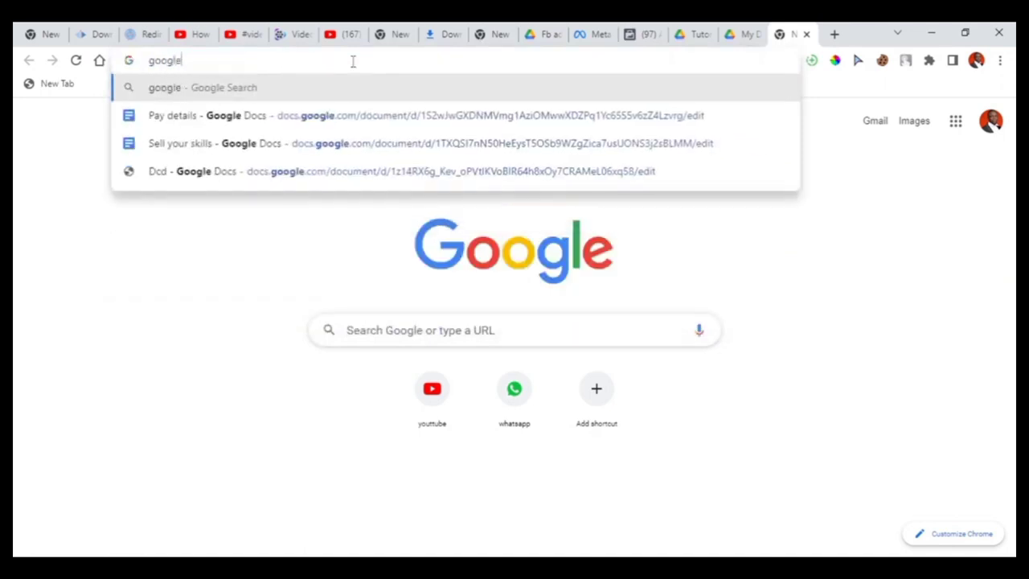
text(g)
key(BackSpace)
text(drive)
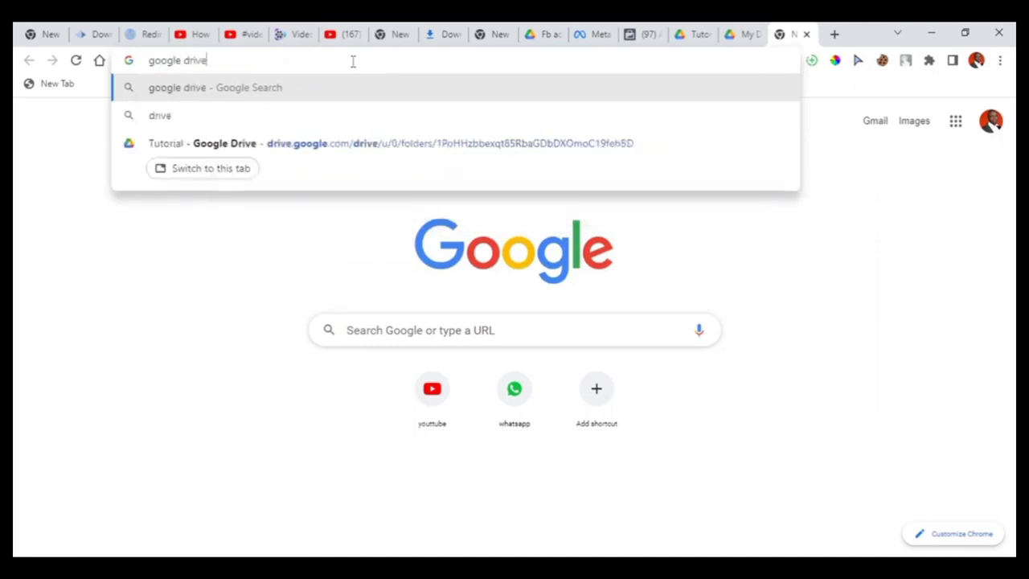
key(Return)
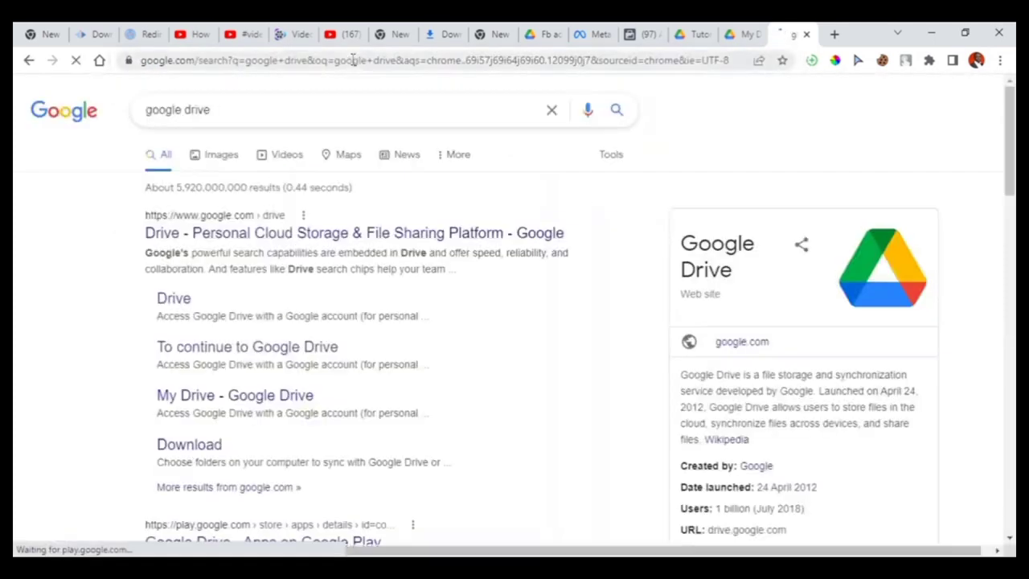
- Open the Google Drive search result and go into My Drive
click(193, 240)
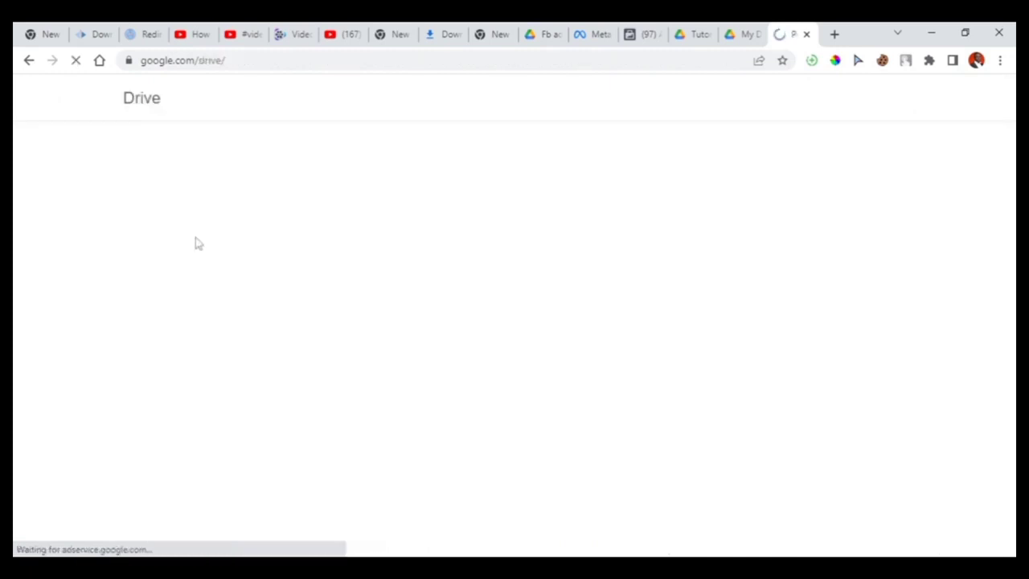
scroll(231, 304, down, 5)
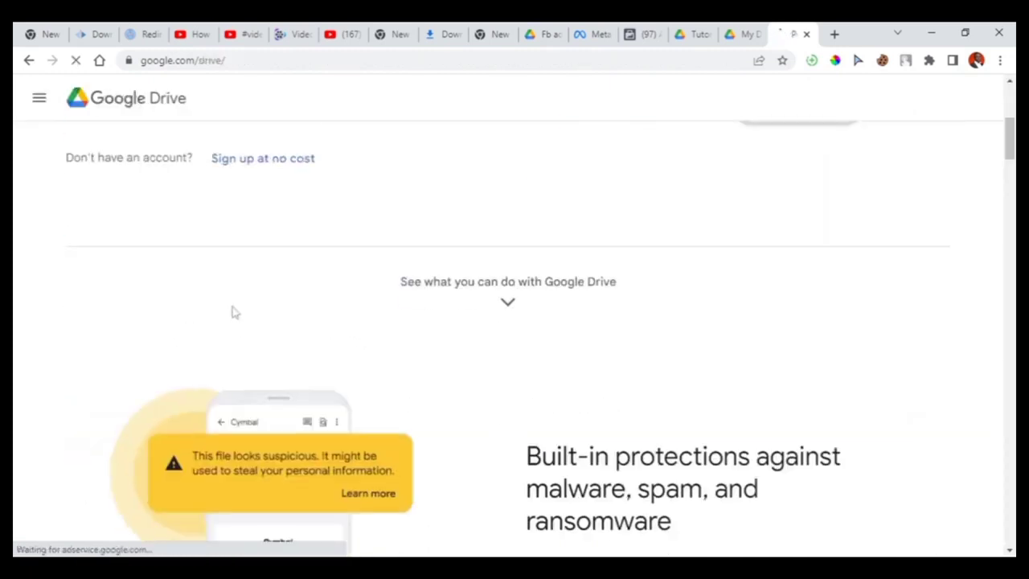
scroll(245, 321, up, 4)
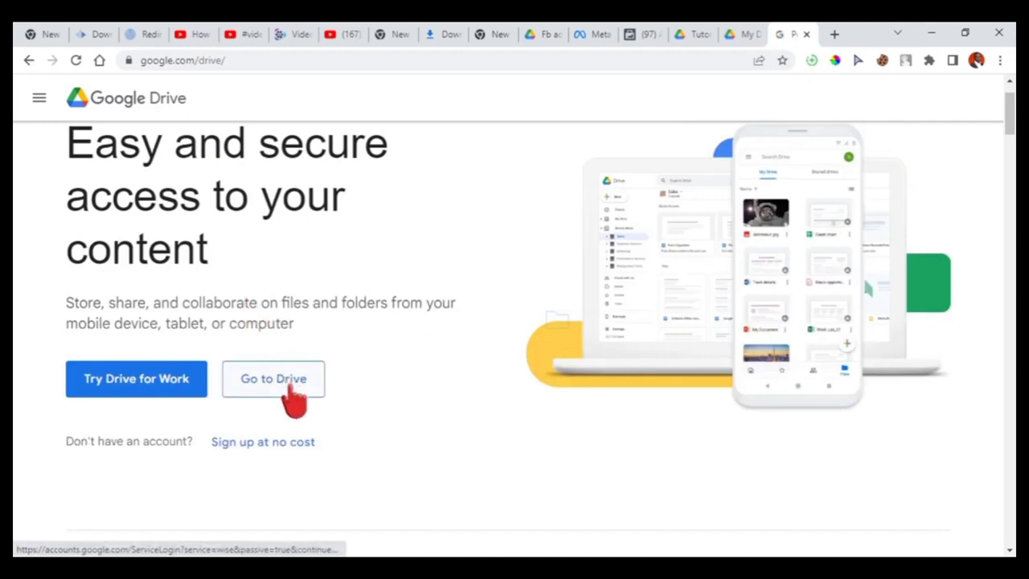
click(294, 393)
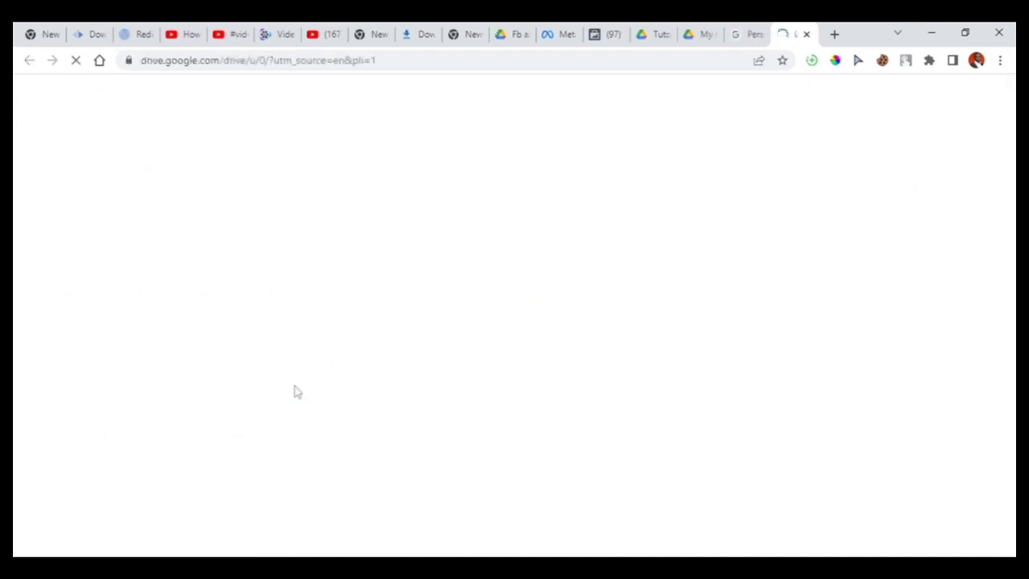
- Dismiss the browser extension popup and switch to the new-tab page
click(858, 61)
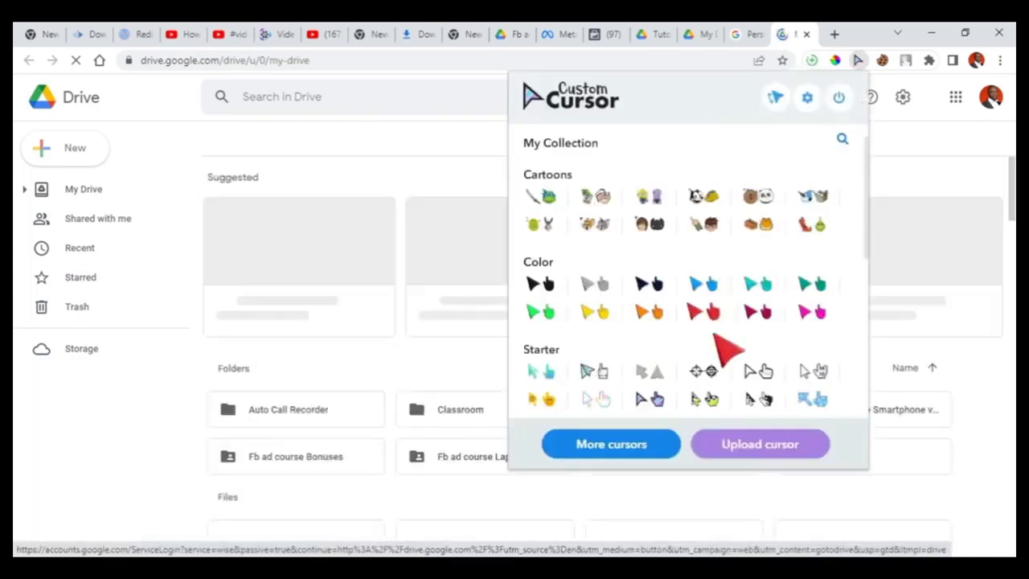
click(97, 450)
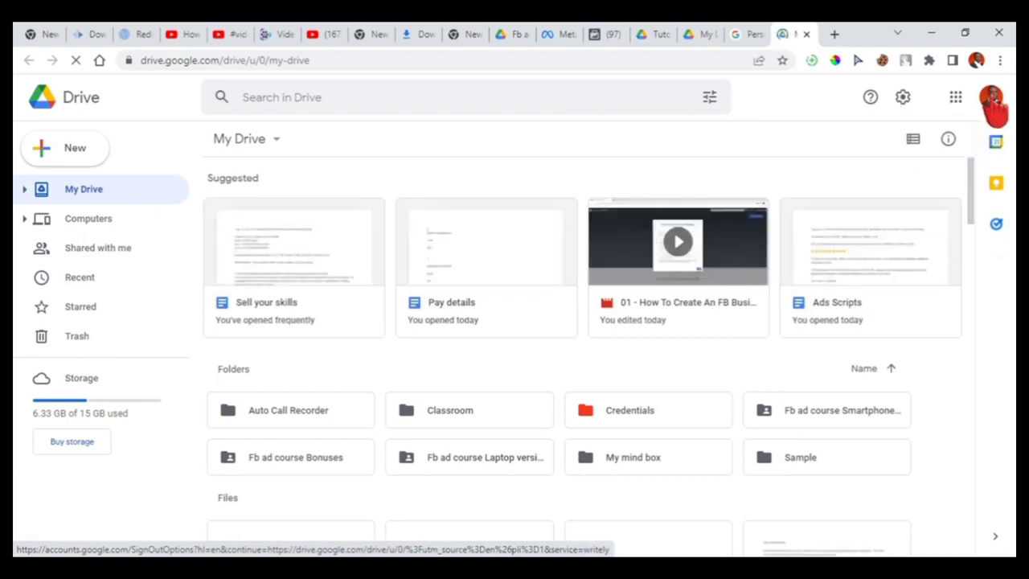
click(993, 105)
click(370, 33)
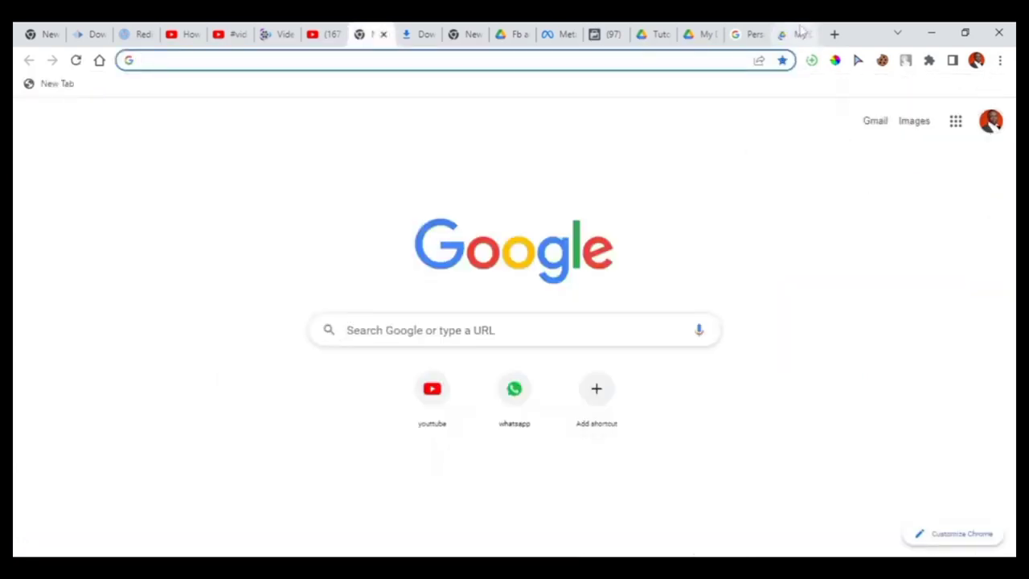
- In the other account's My Drive, open 'Watch me doing it(recreate my videos)' and select Video 1
click(692, 34)
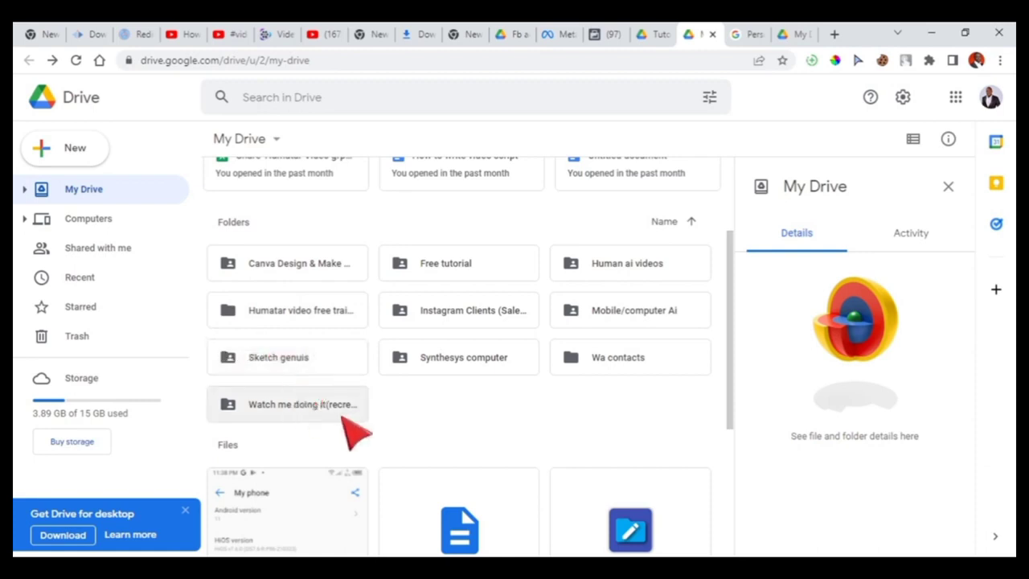
double_click(317, 408)
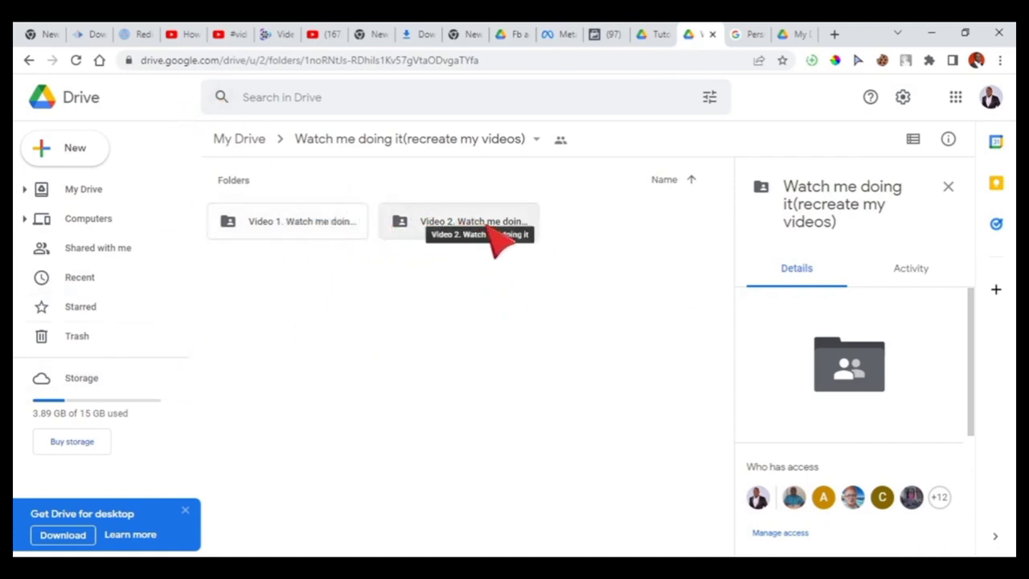
click(319, 225)
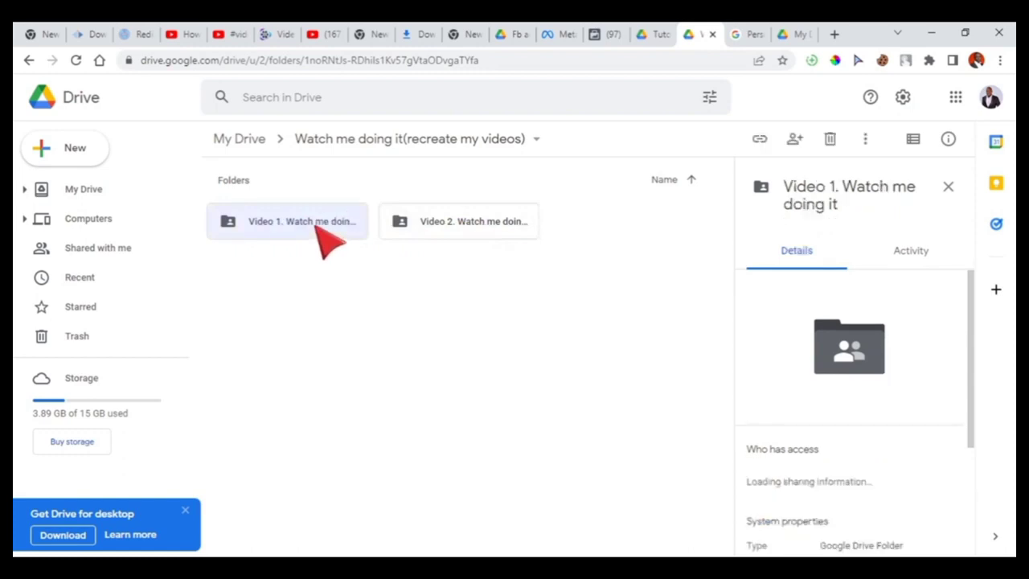
- Open Video 1, briefly return to the parent folder, then reopen Video 1 to list its videos
double_click(319, 226)
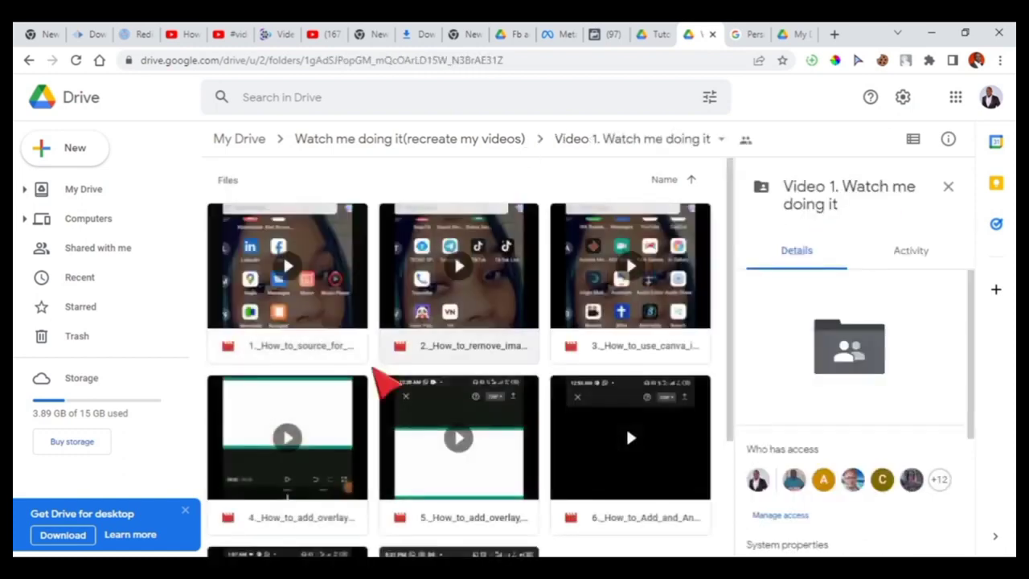
scroll(301, 312, down, 2)
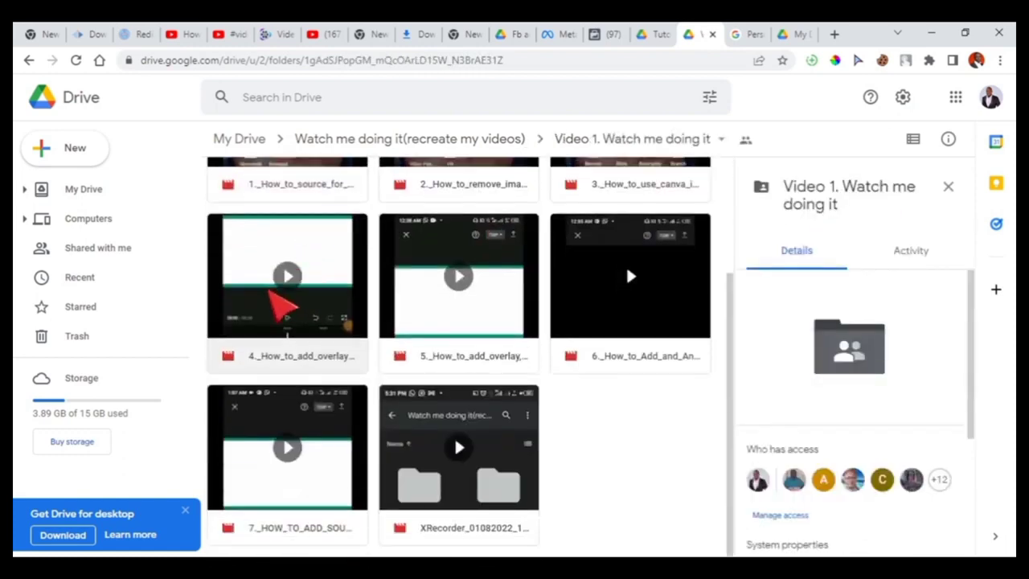
scroll(281, 299, up, 2)
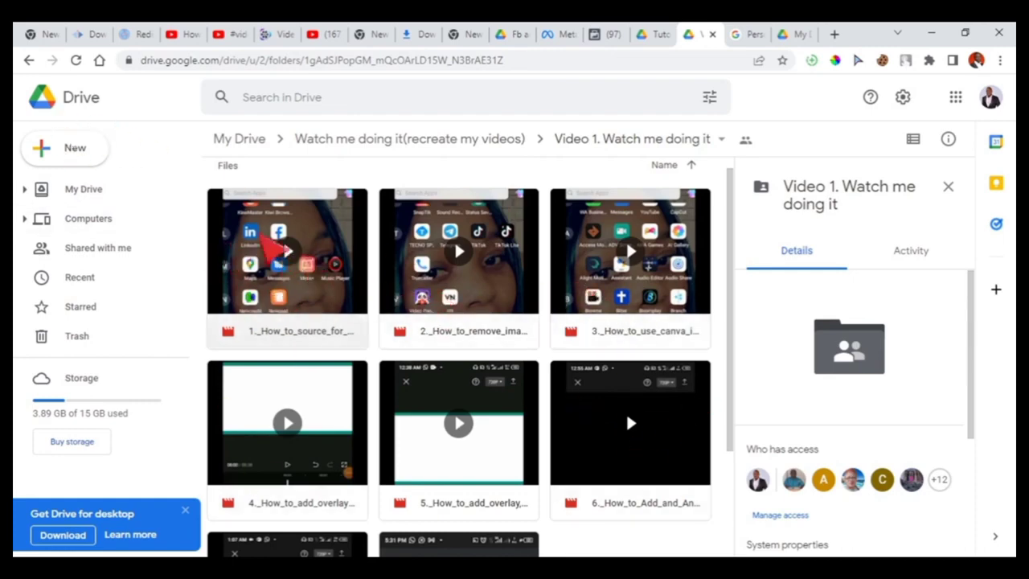
click(31, 62)
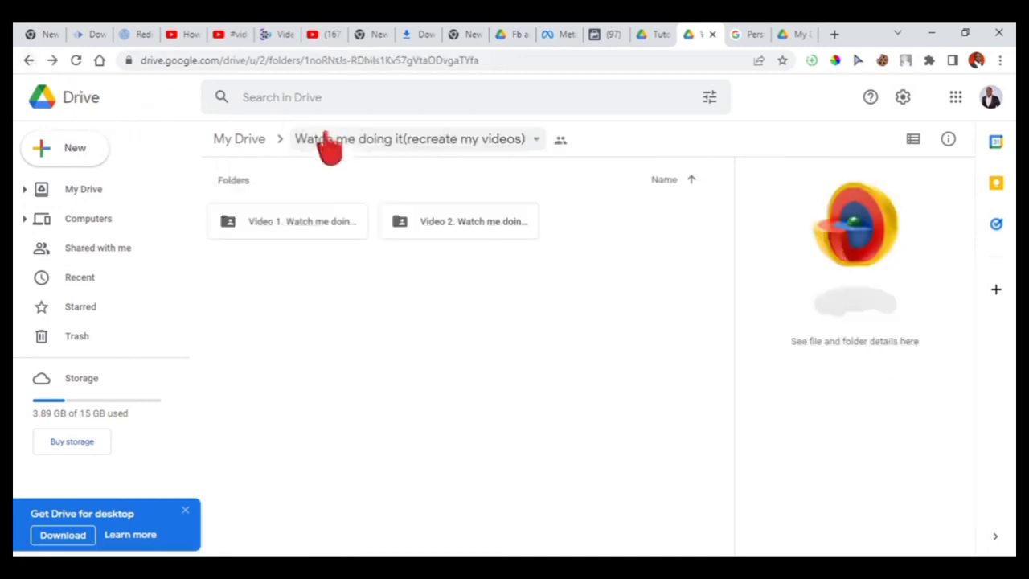
right_click(332, 222)
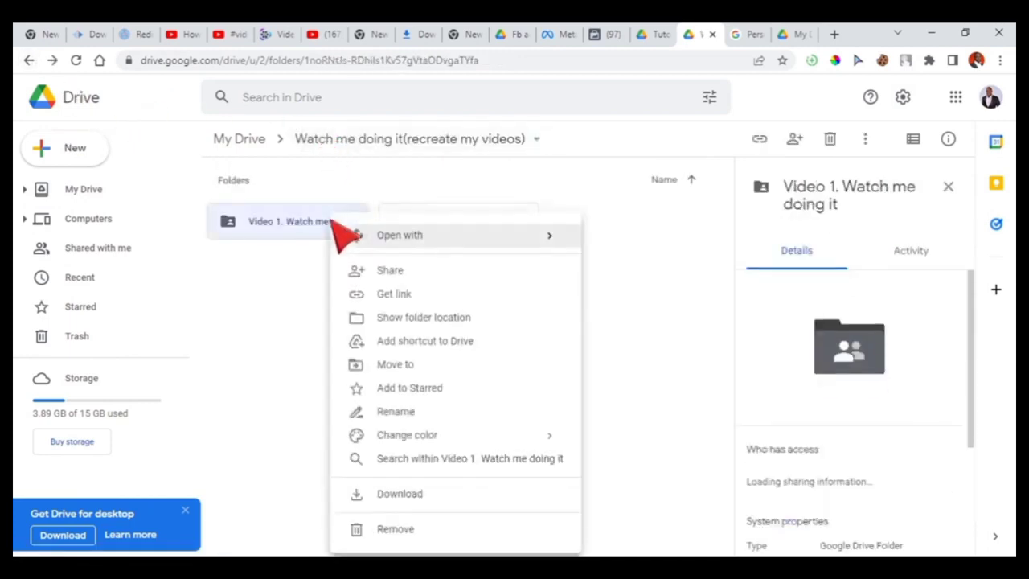
click(291, 239)
double_click(287, 233)
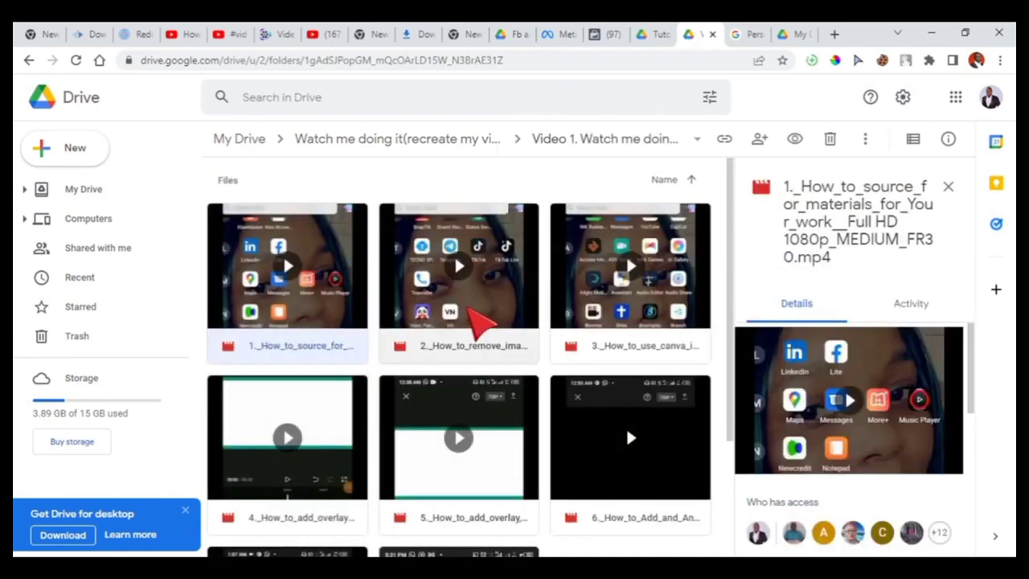
- In sharing settings for 1._How_to_source_for_materials_for_Your_work, uncheck viewer downloading and editor resharing
right_click(272, 340)
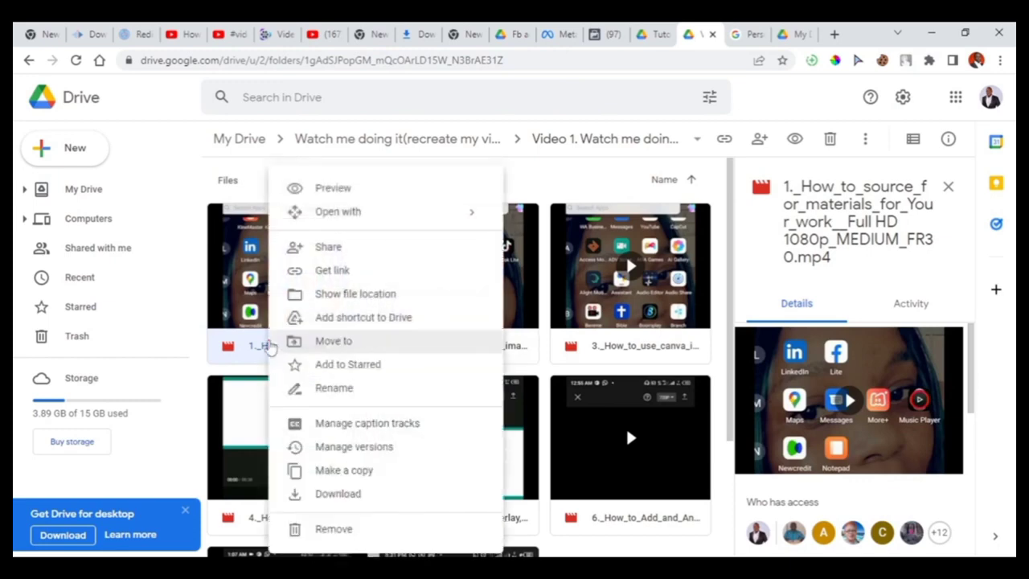
click(336, 248)
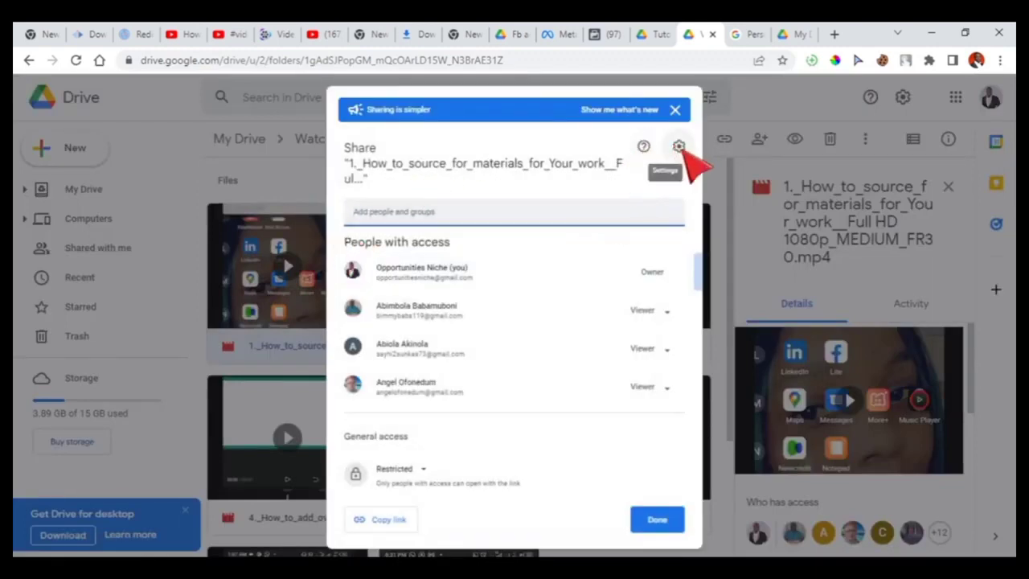
click(679, 147)
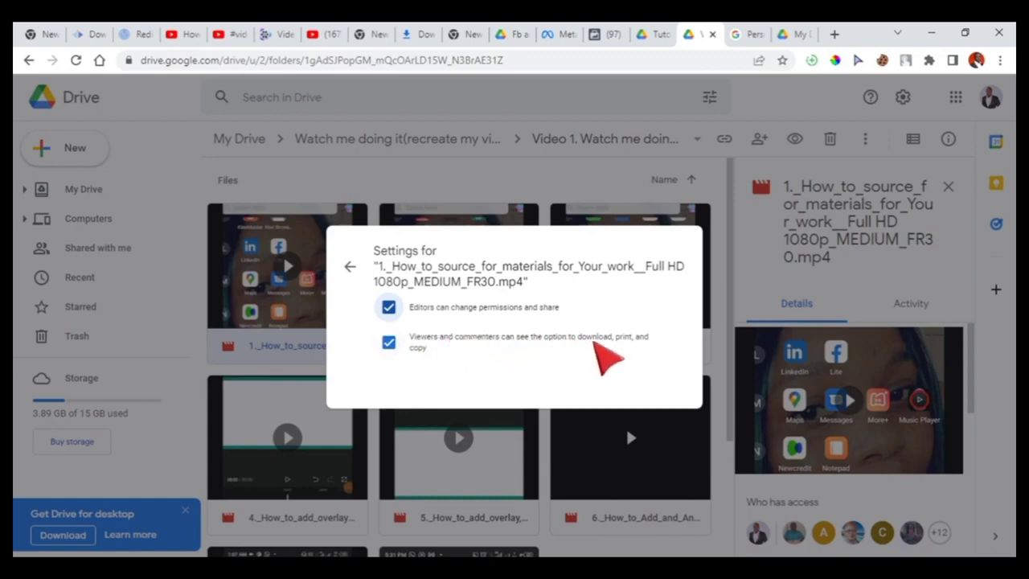
click(388, 342)
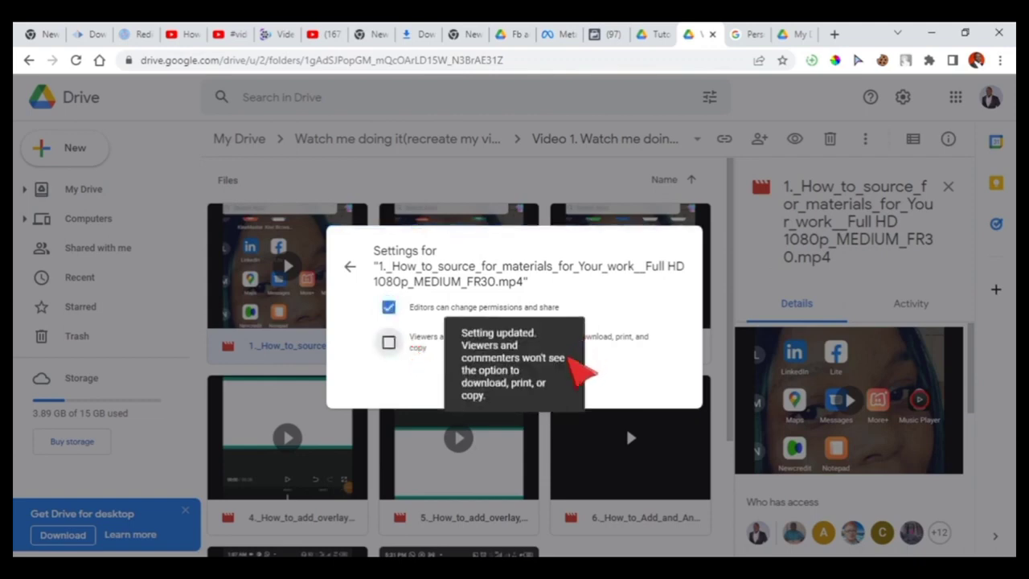
click(389, 308)
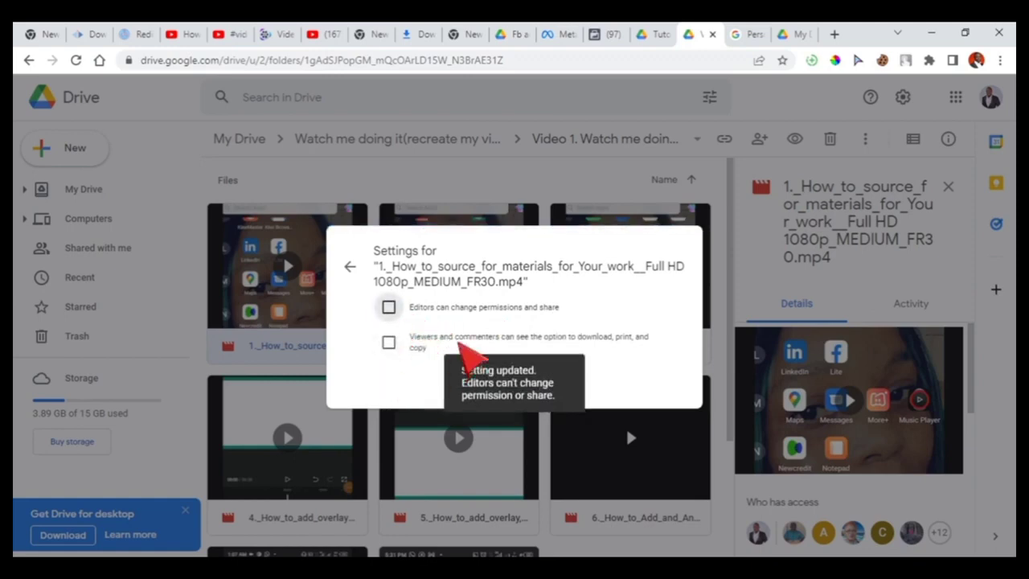
click(348, 190)
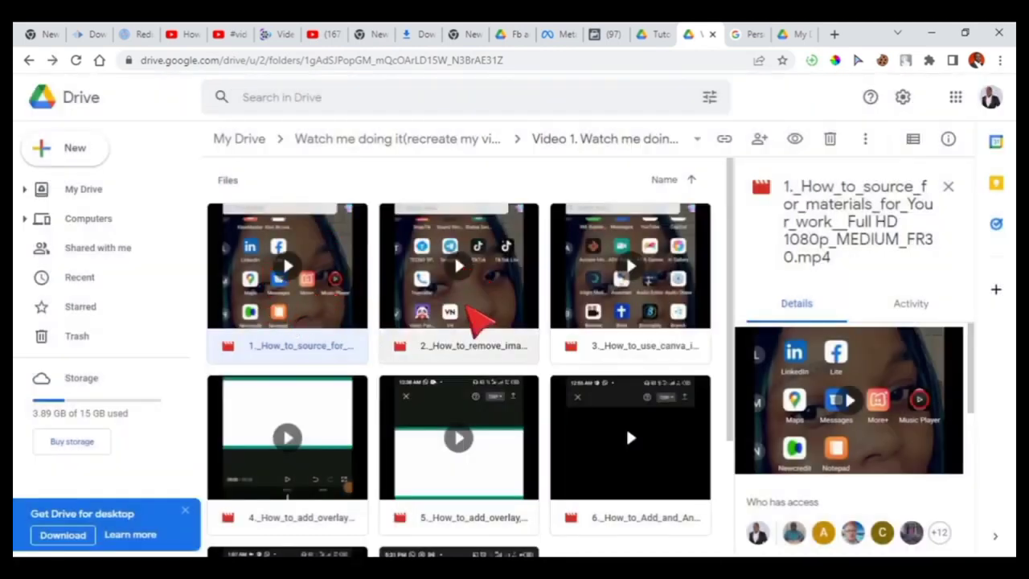
- Select the second video file in the folder
scroll(402, 328, down, 3)
scroll(435, 341, up, 3)
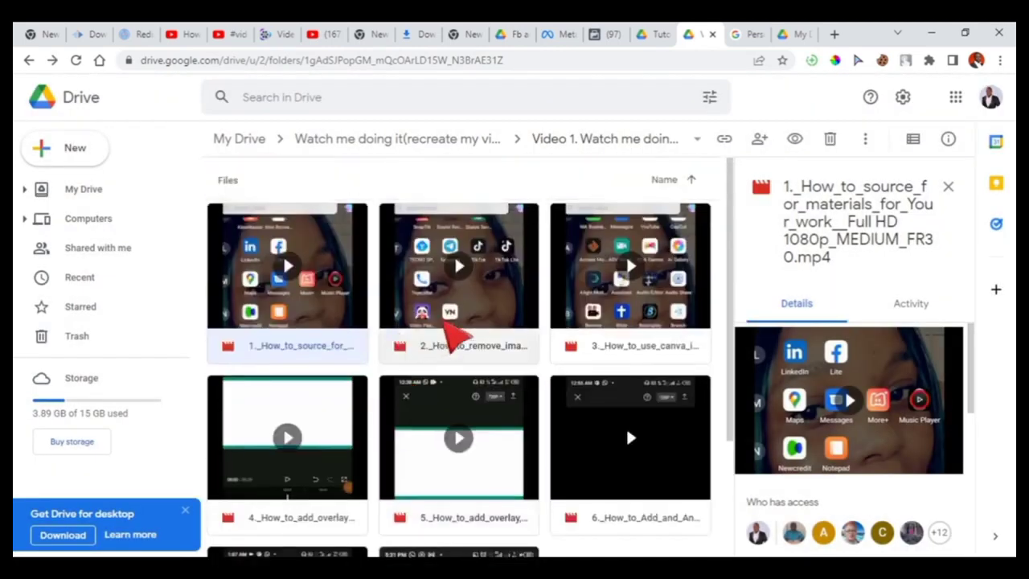
click(450, 337)
- Block editor resharing and viewer download, print and copy on the second video
right_click(450, 337)
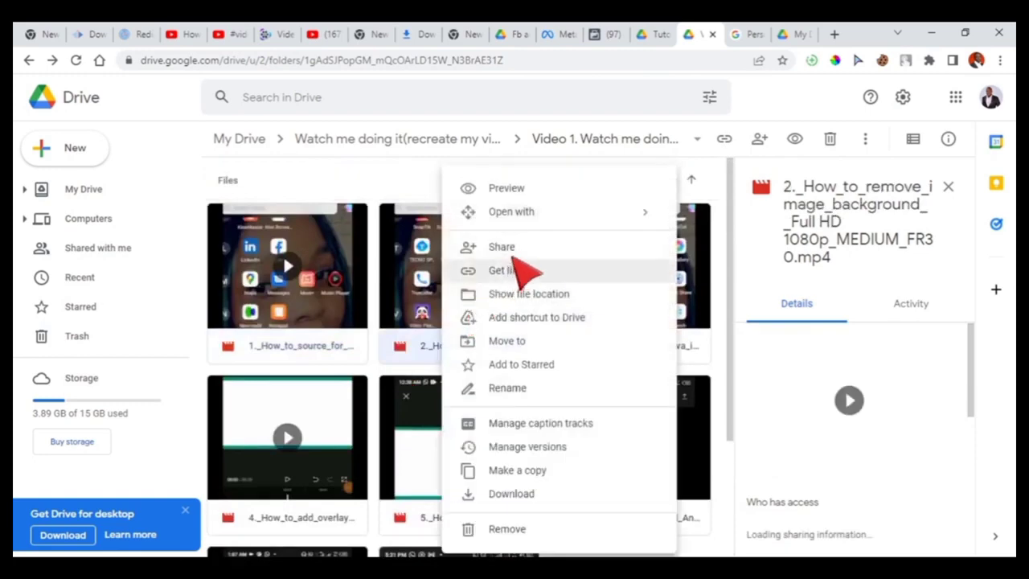
click(517, 270)
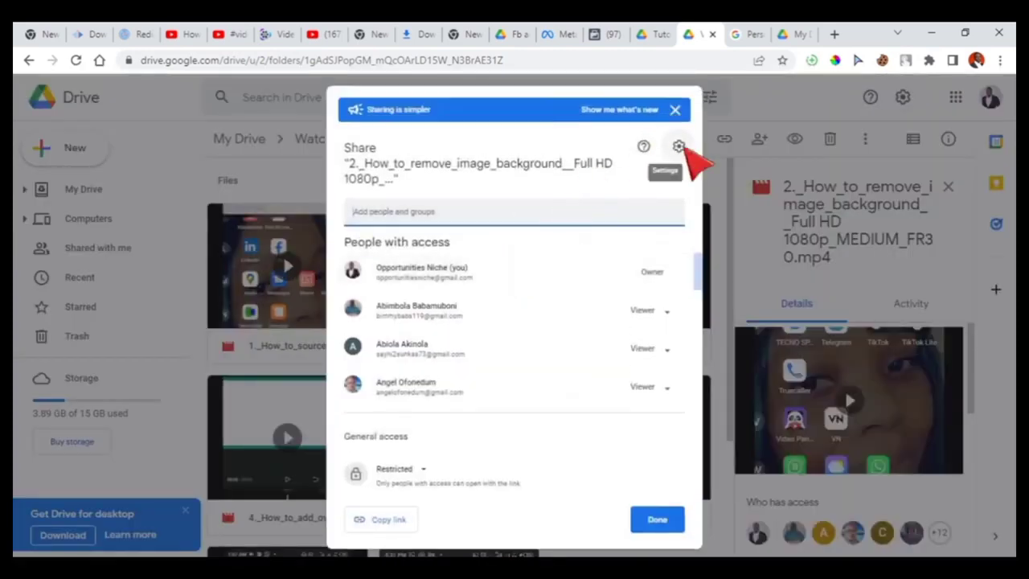
click(678, 149)
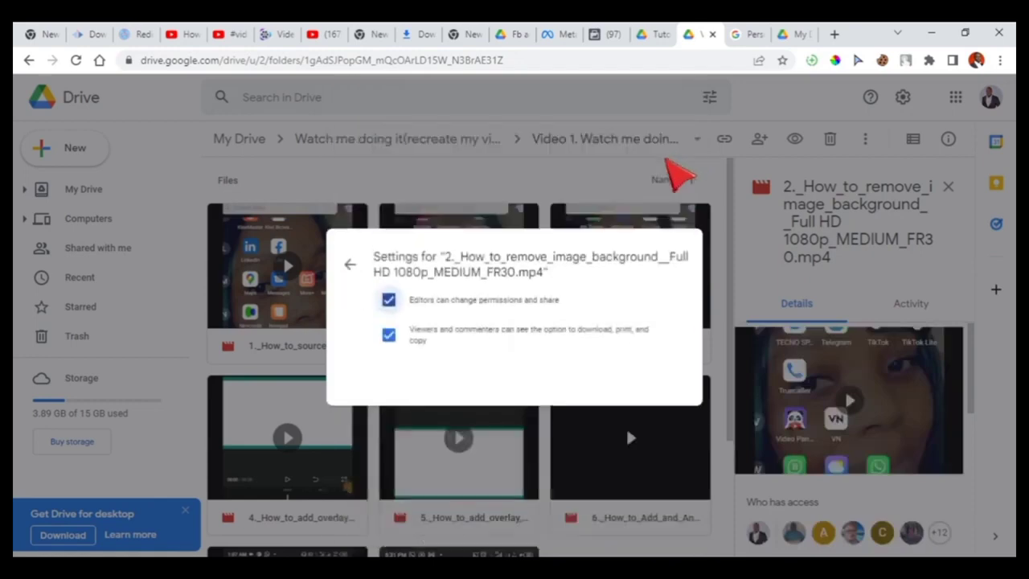
click(388, 301)
click(388, 337)
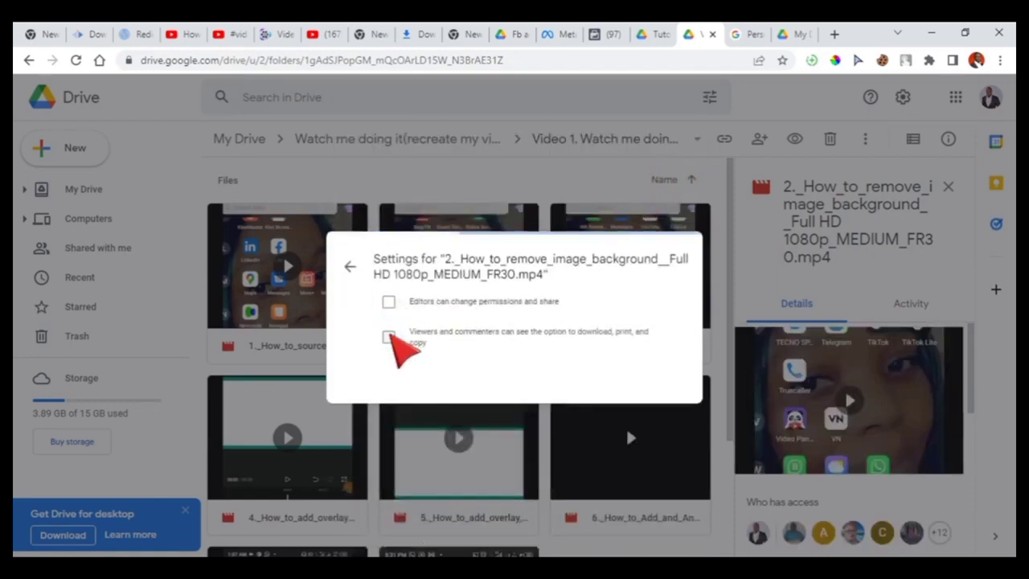
click(383, 163)
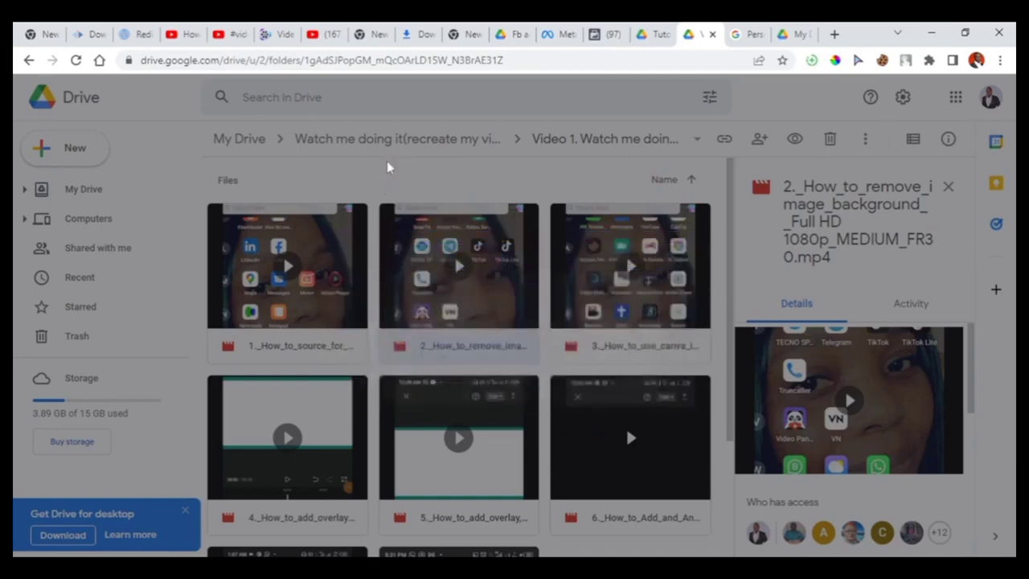
- Hide download, print and copy from viewers of 3._How_to_use_canva_in_Capcut
click(631, 344)
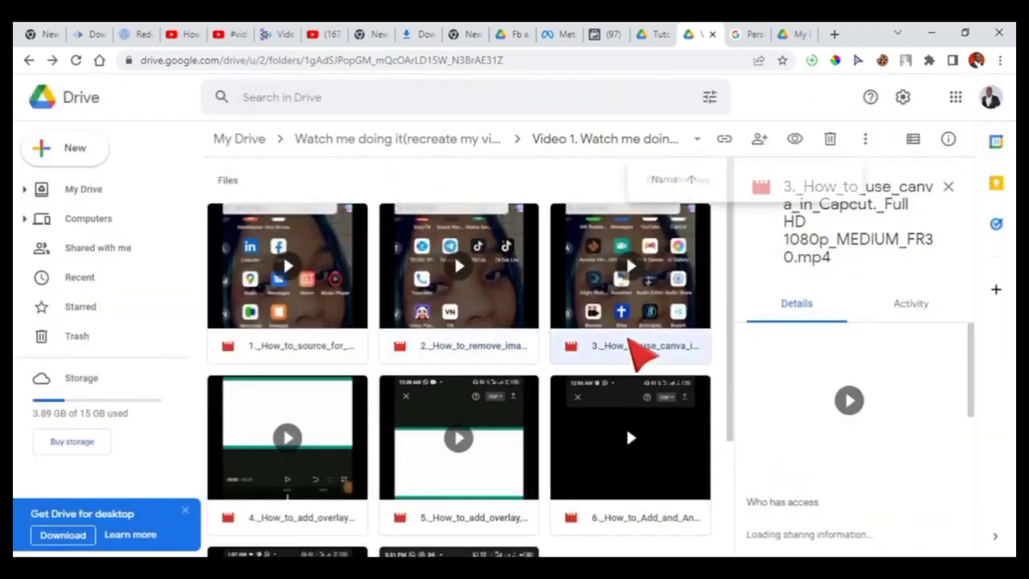
right_click(631, 344)
click(701, 247)
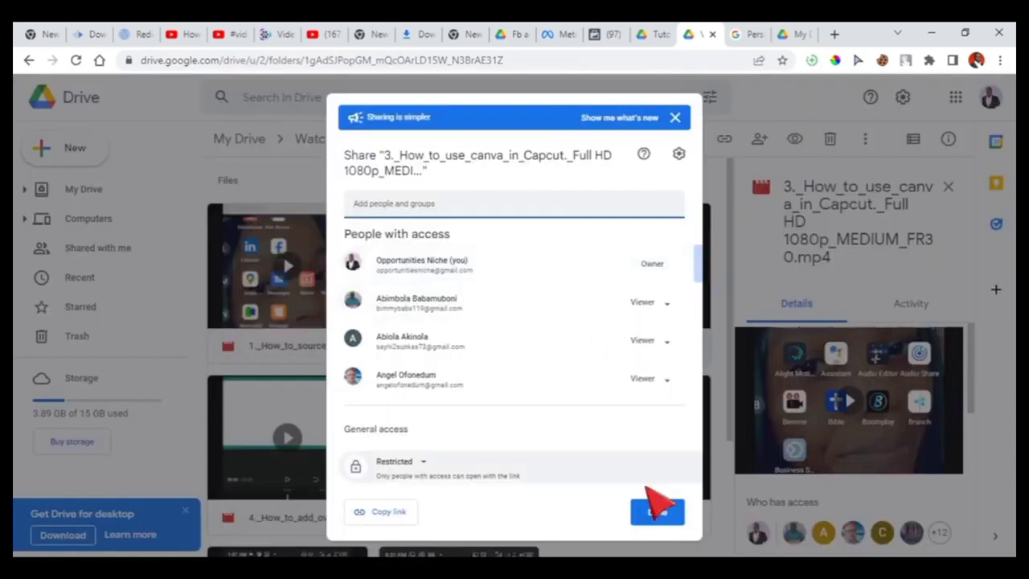
click(679, 155)
click(388, 338)
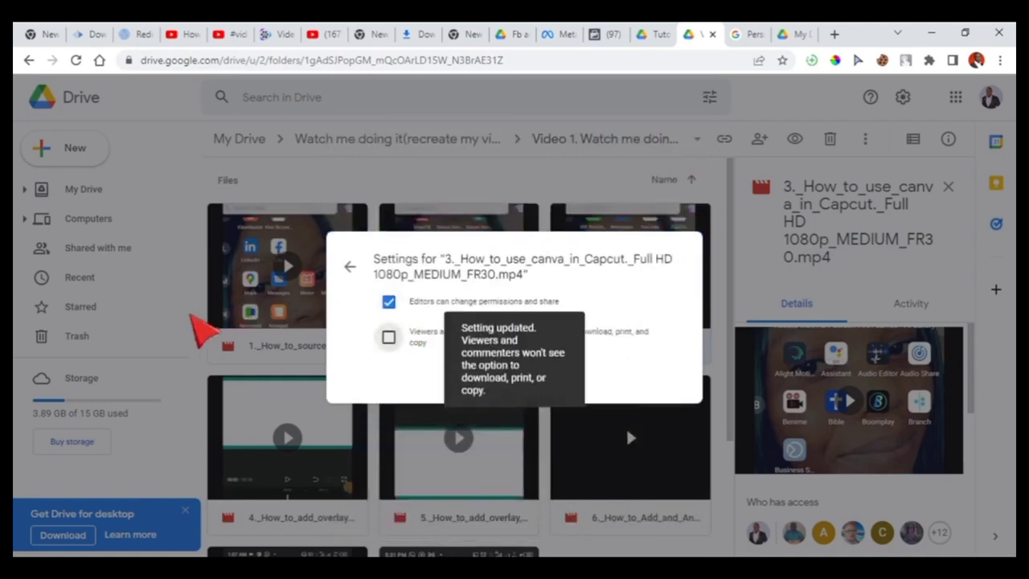
click(197, 322)
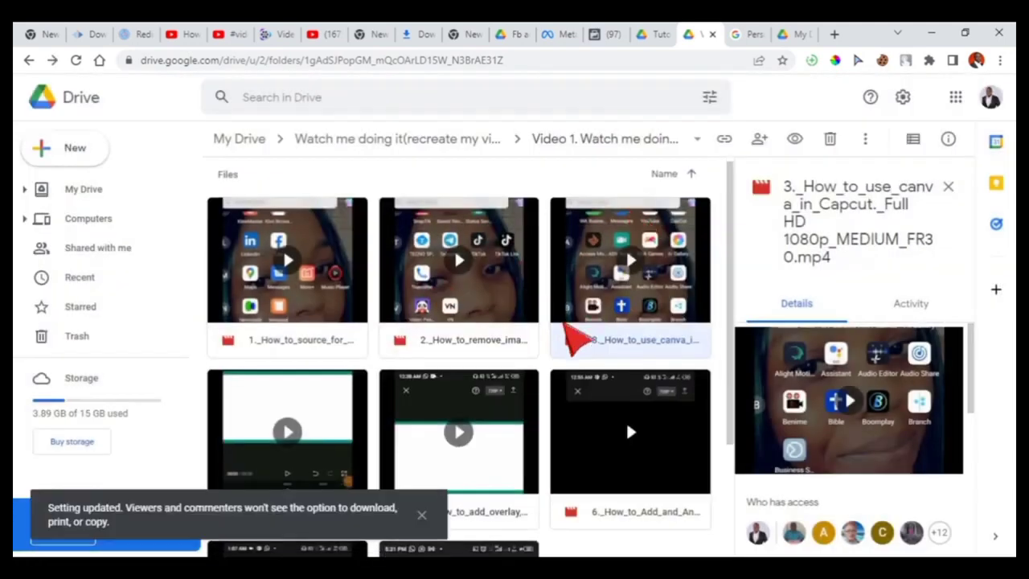
scroll(566, 333, down, 2)
- Open the Video 2 folder, then return to 'Watch me doing it(recreate my videos)'
click(28, 61)
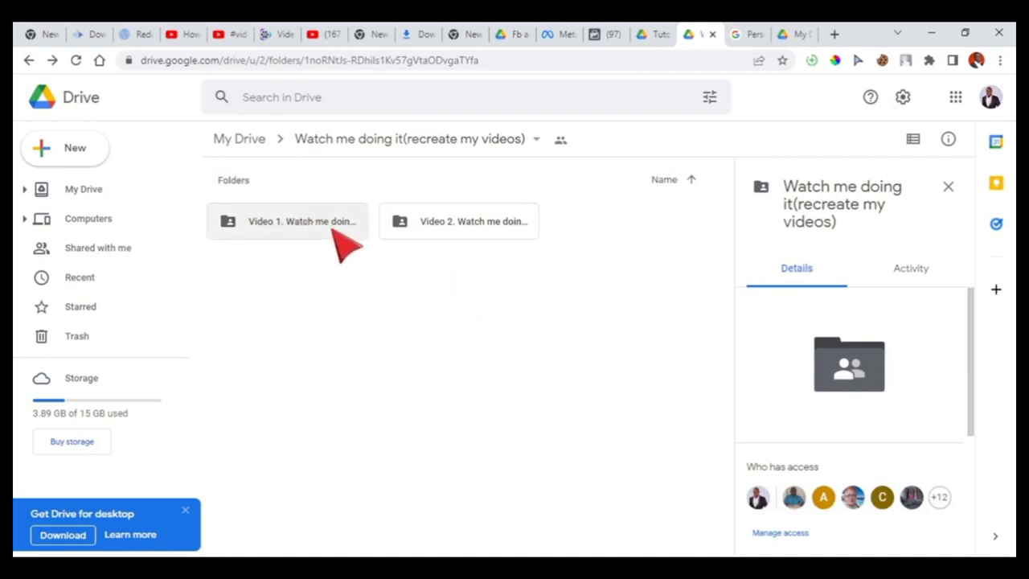
double_click(420, 237)
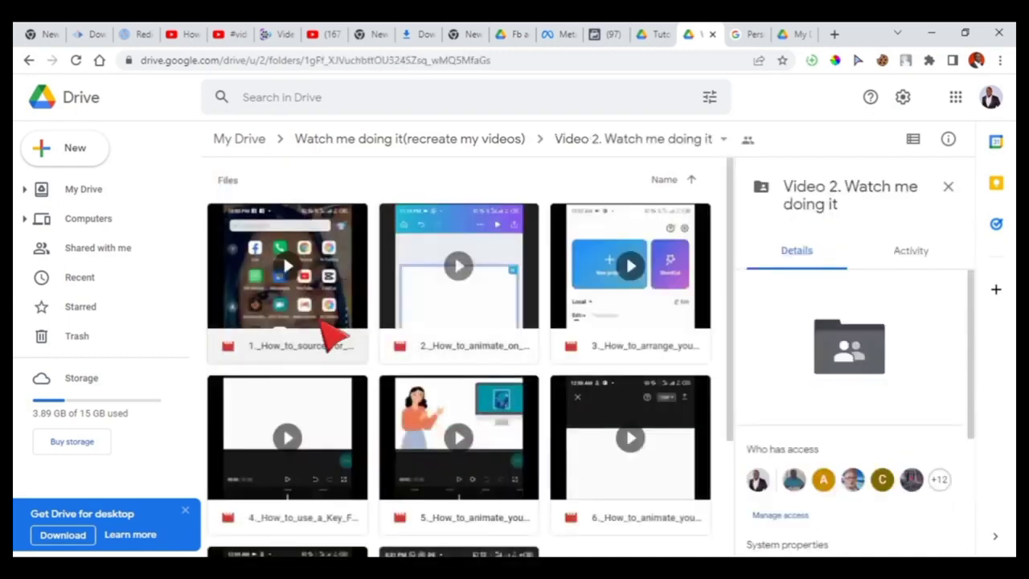
right_click(327, 325)
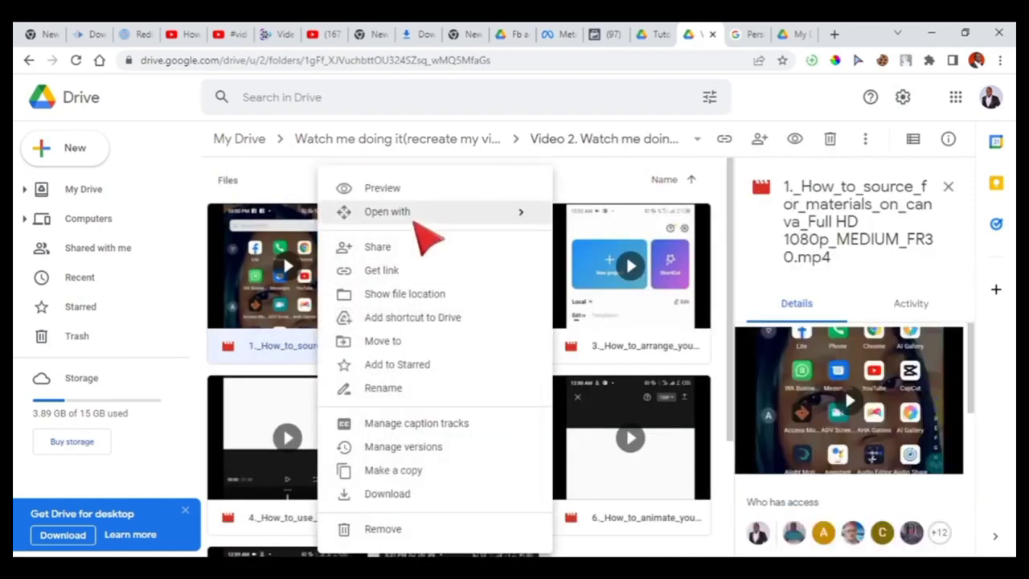
mouse_move(416, 219)
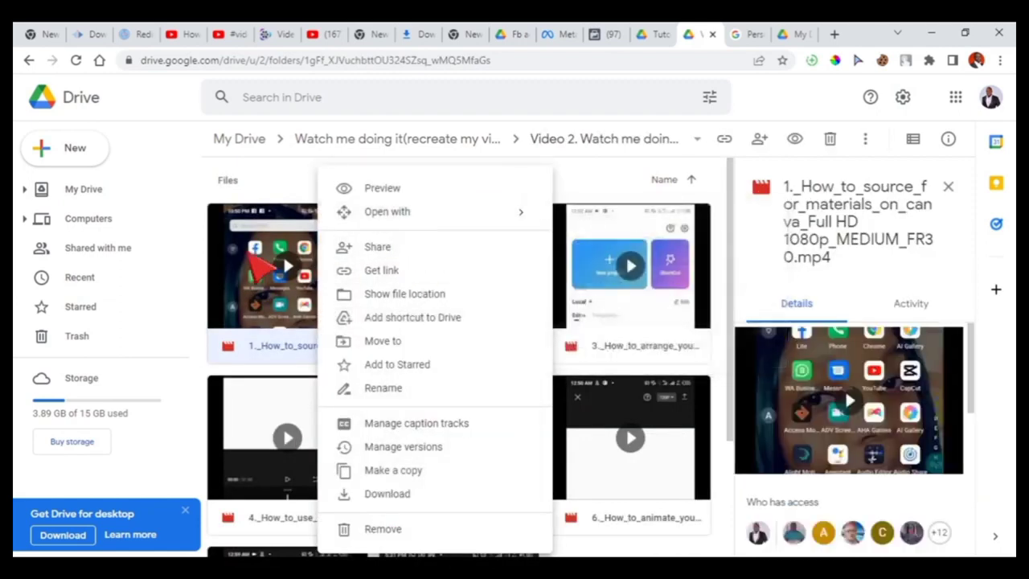
click(245, 255)
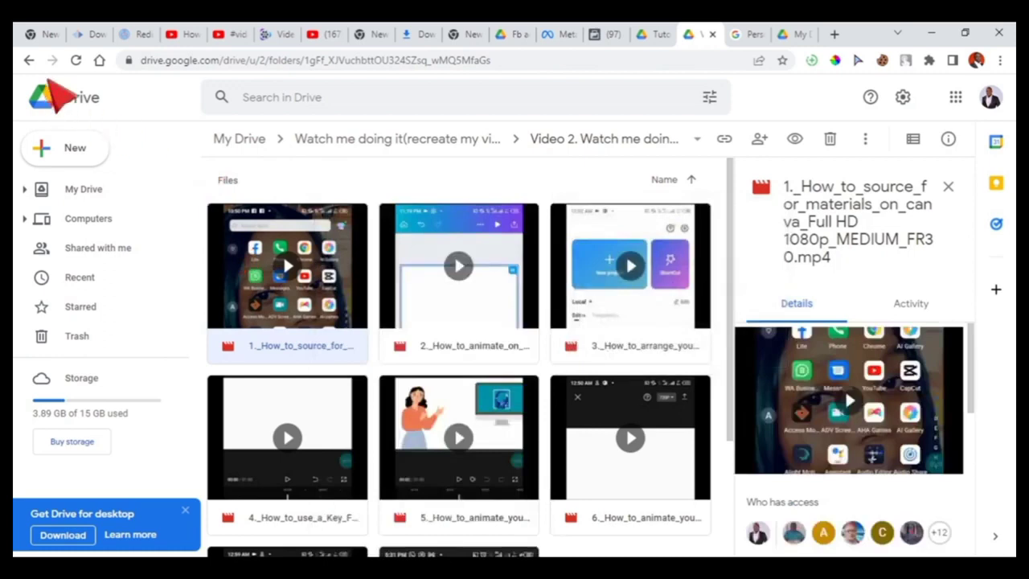
click(27, 61)
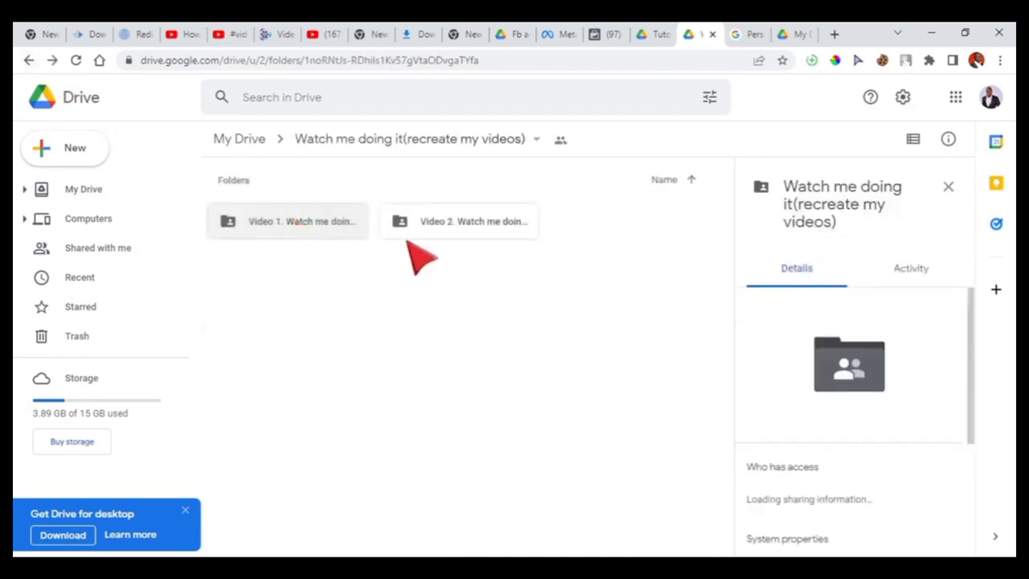
- Uncheck 'Editors can change permissions and share' in the Video 2 folder's sharing settings
right_click(469, 242)
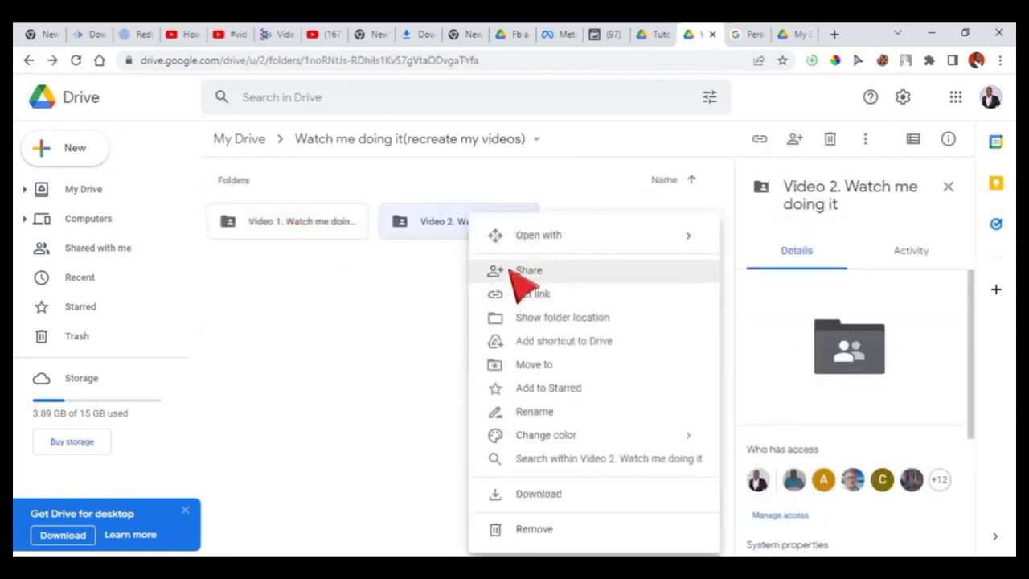
click(510, 269)
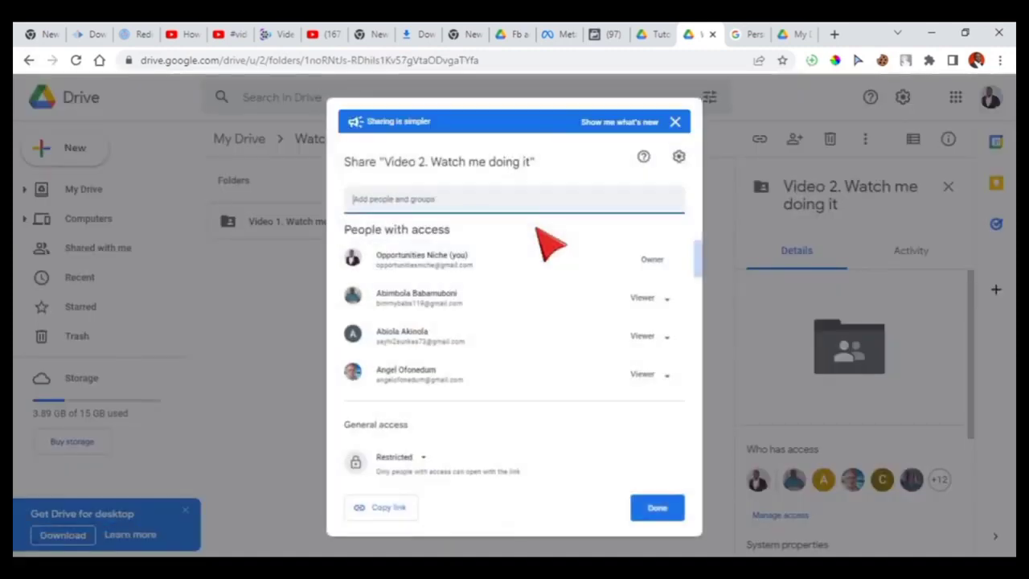
click(679, 157)
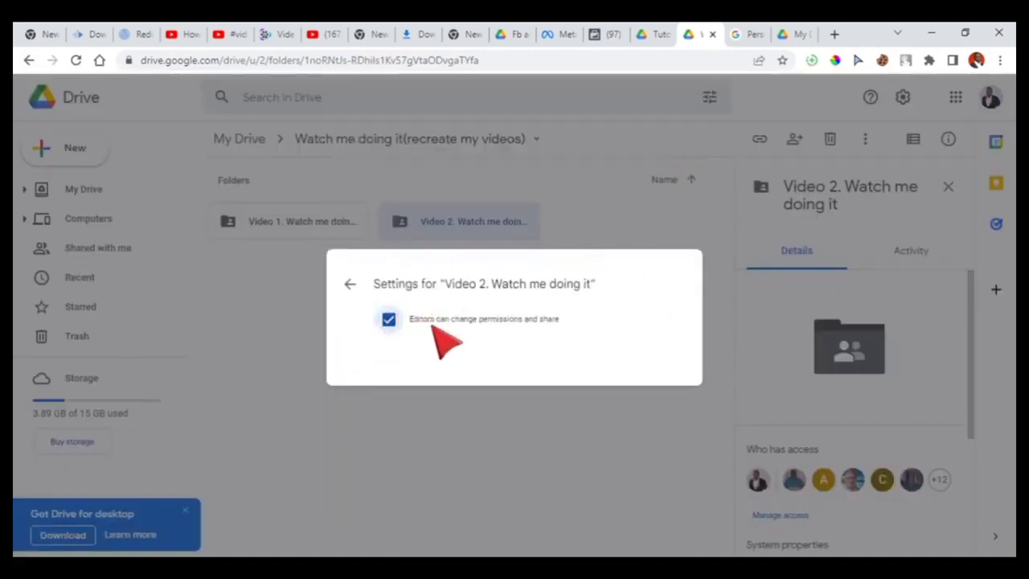
click(389, 319)
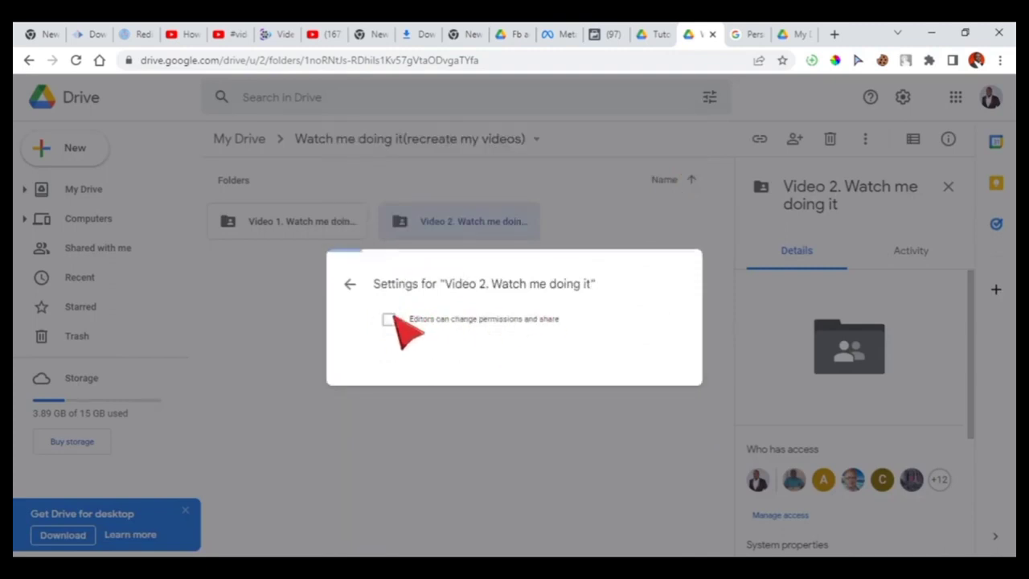
click(351, 284)
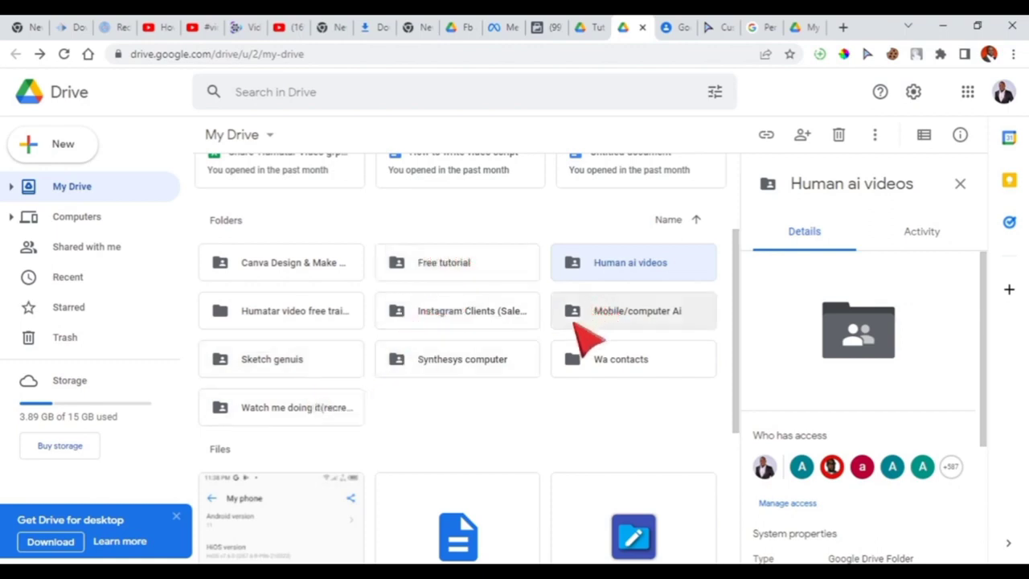
right_click(608, 269)
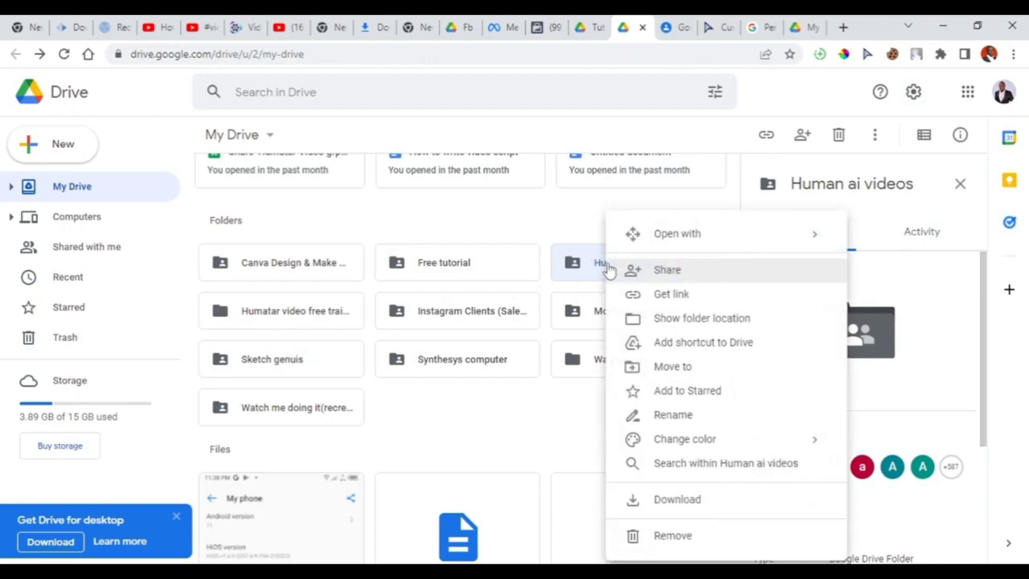
click(690, 279)
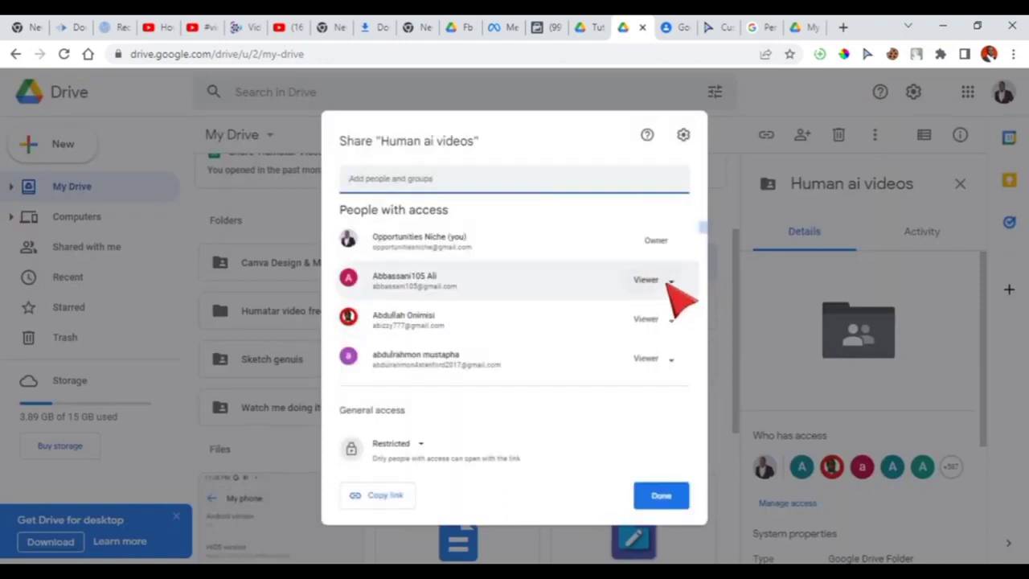
scroll(682, 342, down, 5)
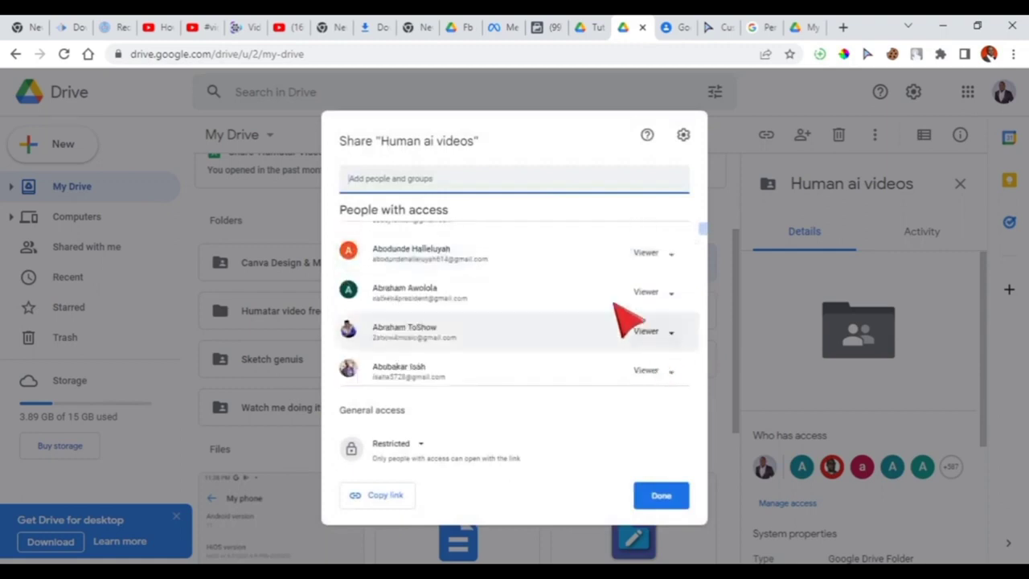
scroll(603, 310, up, 3)
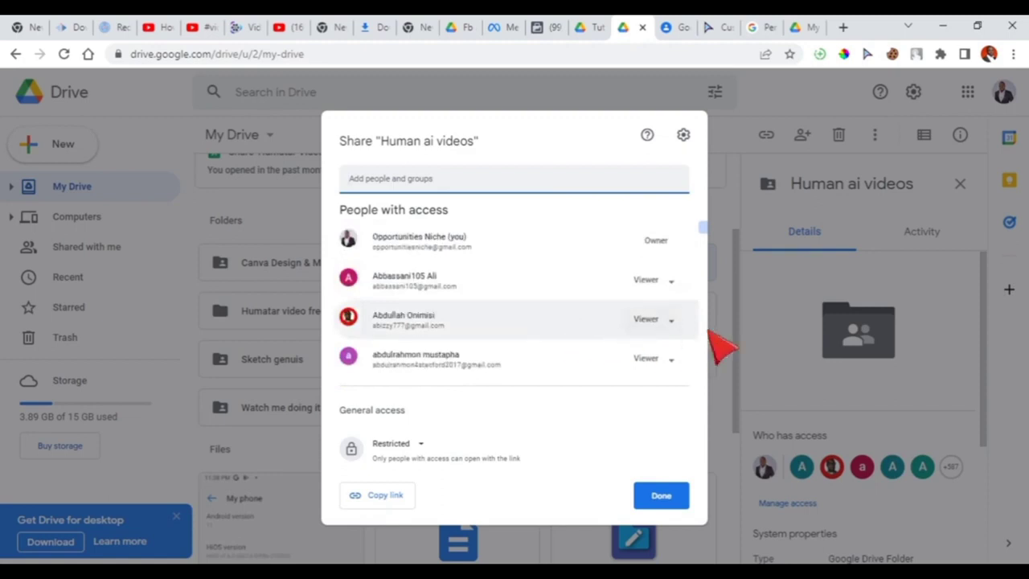
right_click(674, 283)
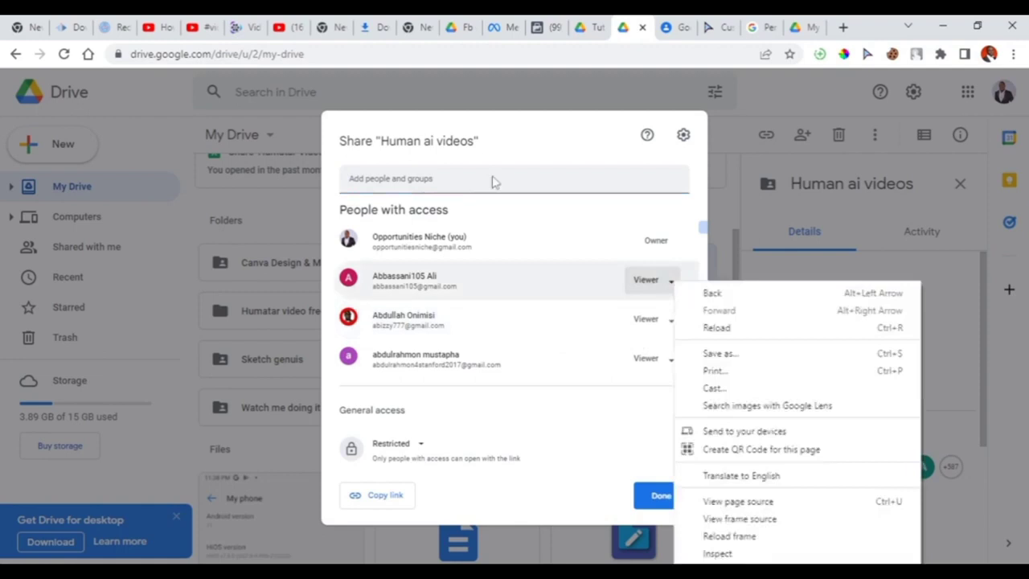
click(680, 298)
click(674, 289)
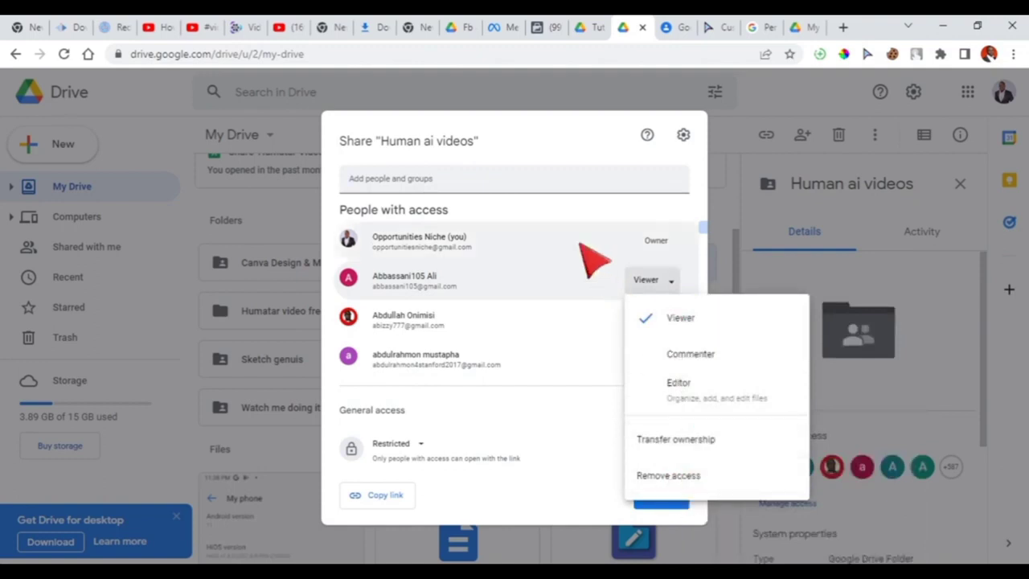
click(533, 102)
click(533, 103)
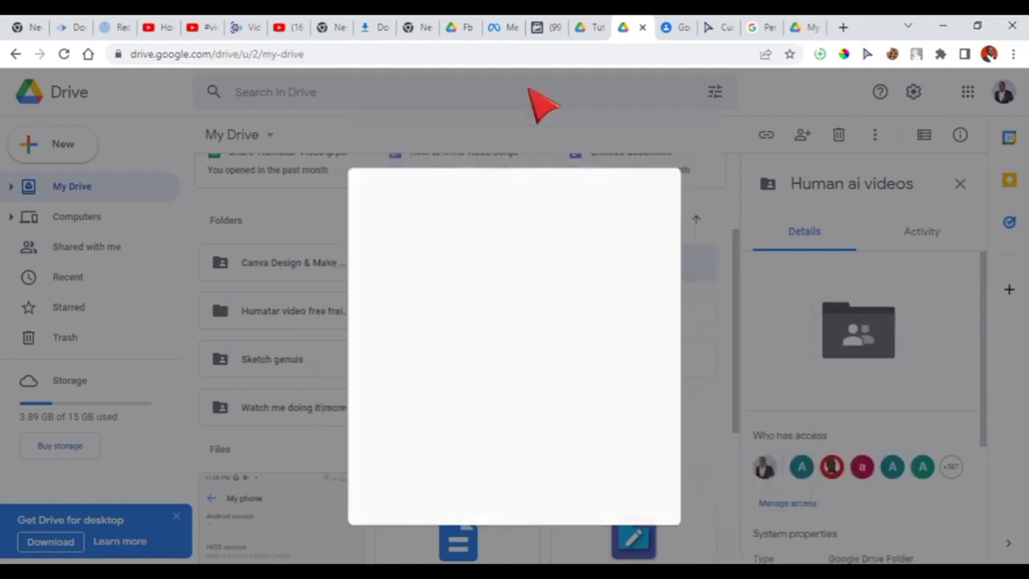